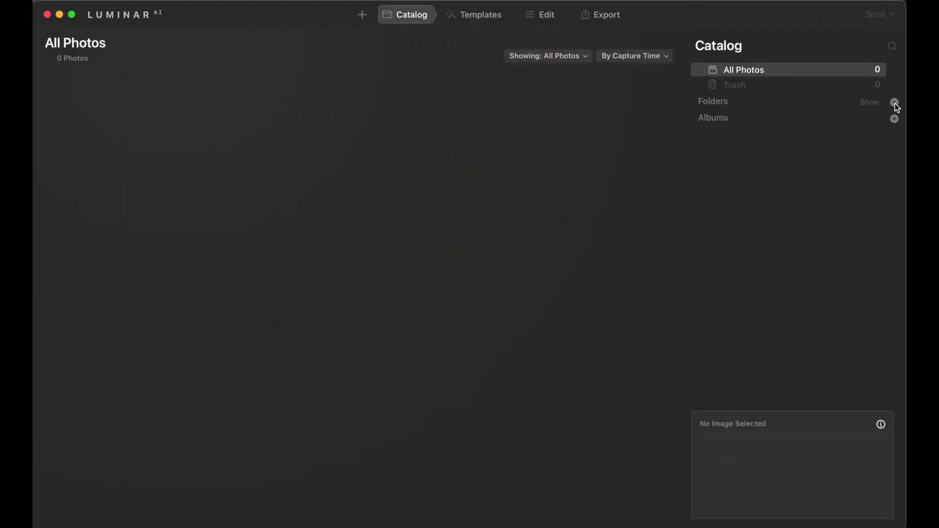
Step: Import the Agapanthus folder (15 photos) and open DSC02010.ARW for editing
click(894, 102)
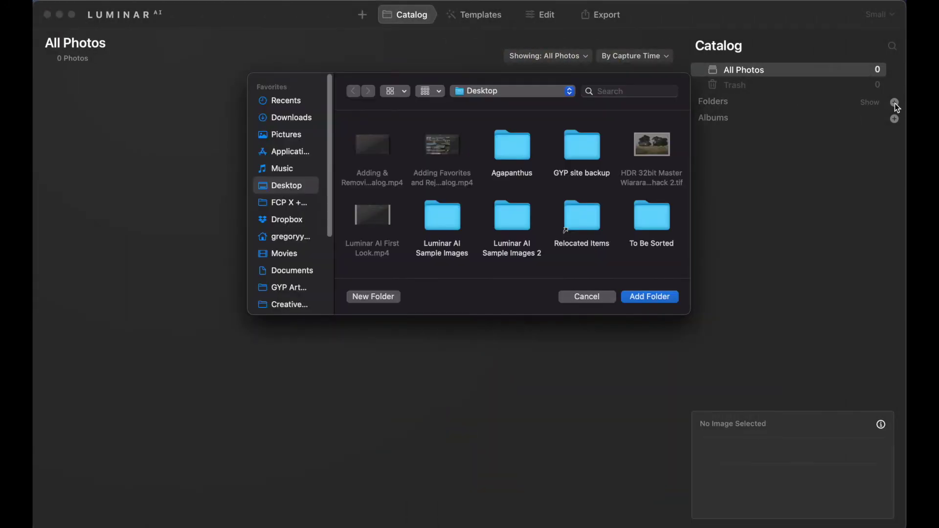
click(517, 148)
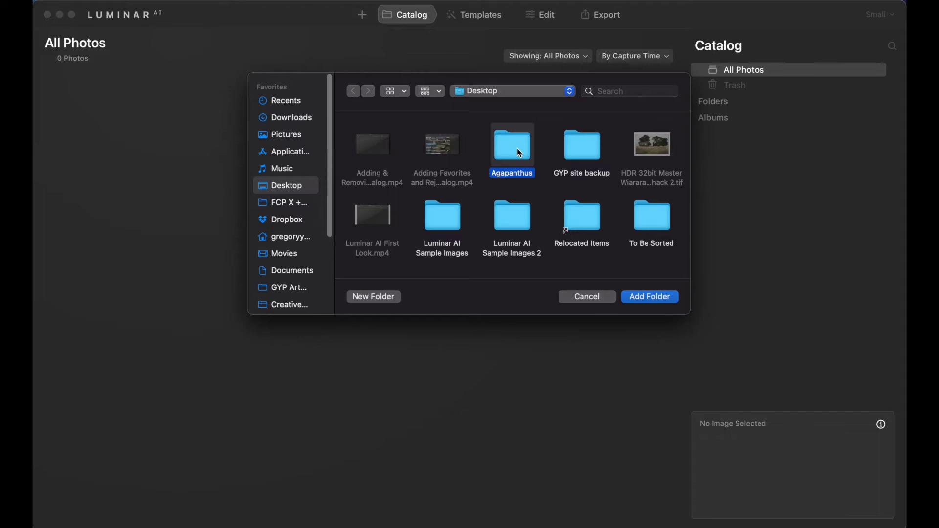
click(644, 297)
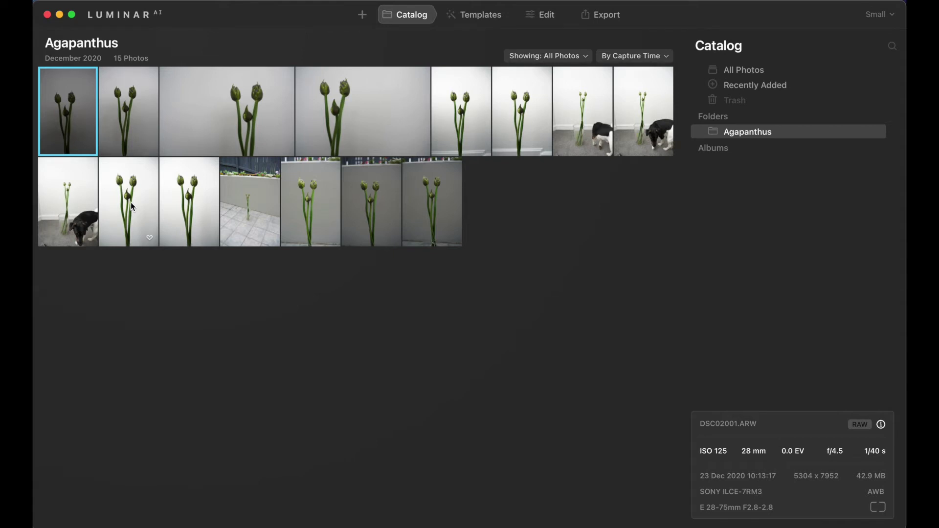
double_click(131, 207)
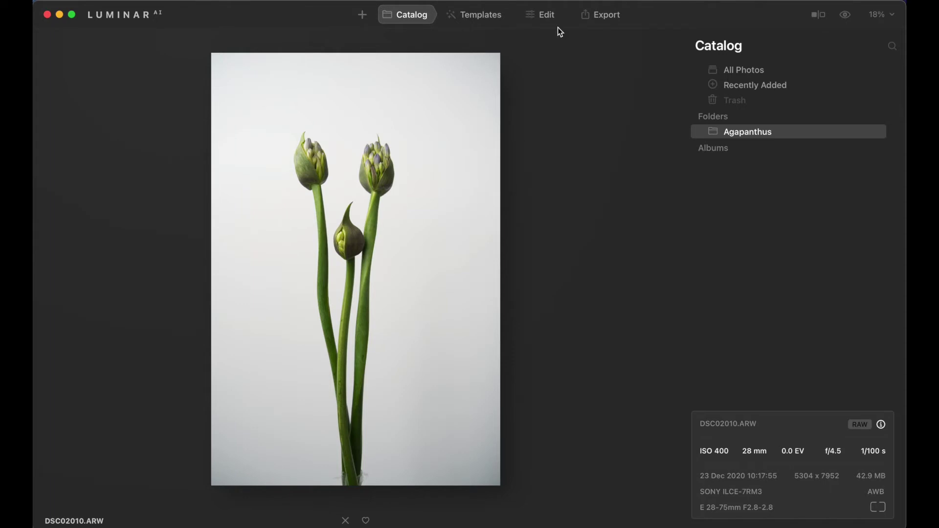
click(549, 17)
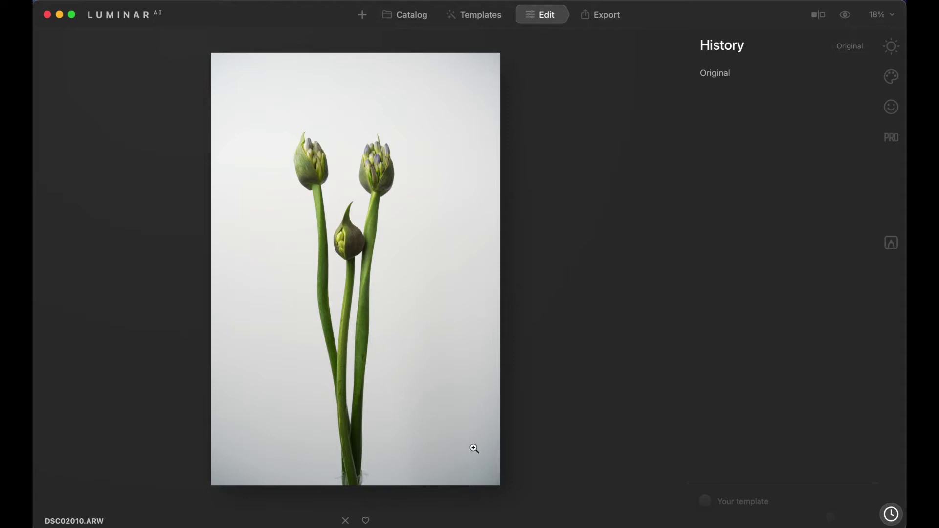
Step: Apply Composition AI to DSC02010, nudging the photo slightly right within the crop
click(891, 47)
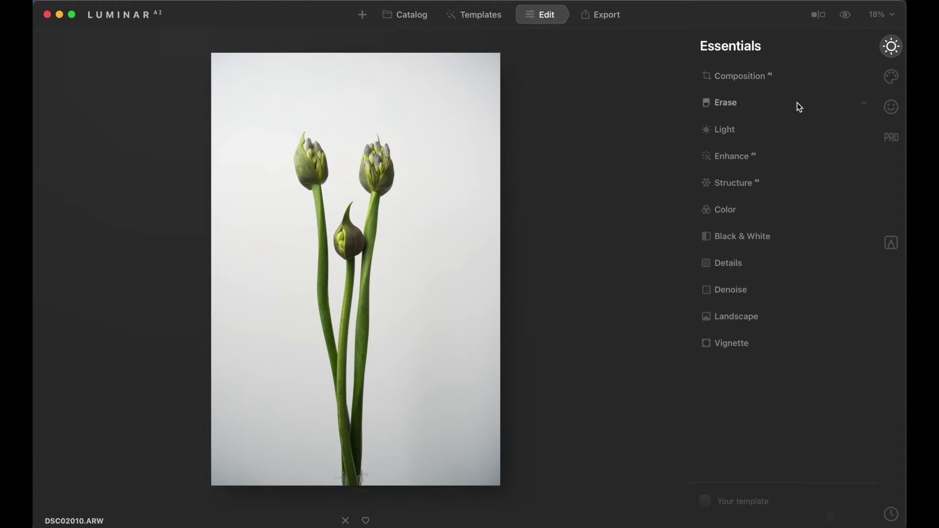
click(737, 77)
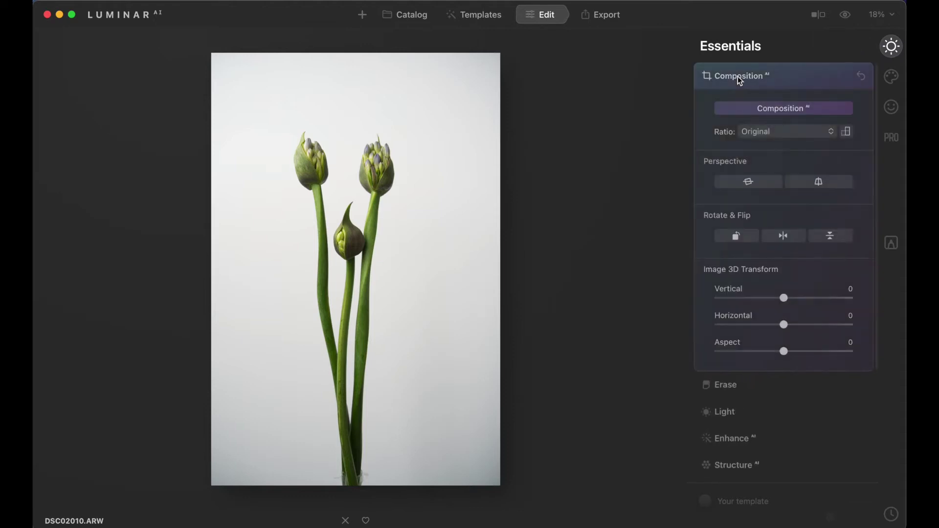
click(780, 109)
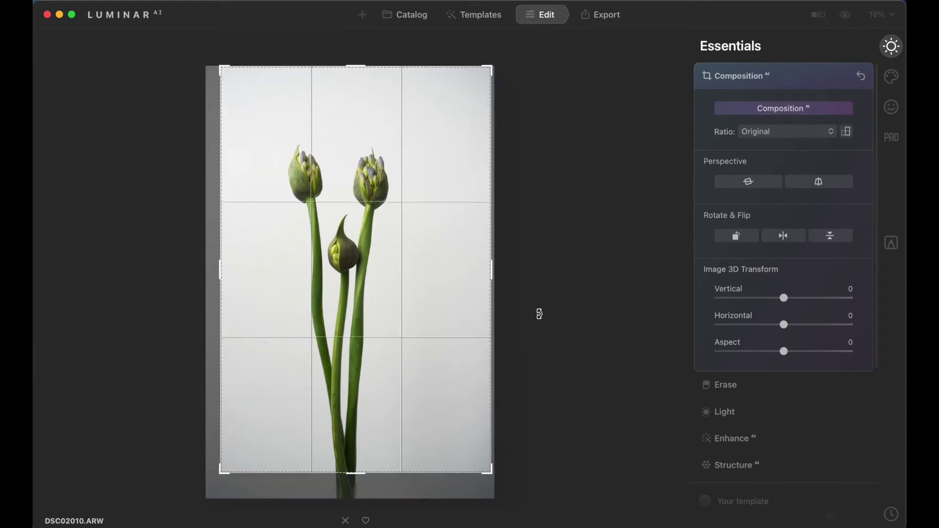
drag(419, 311, 427, 312)
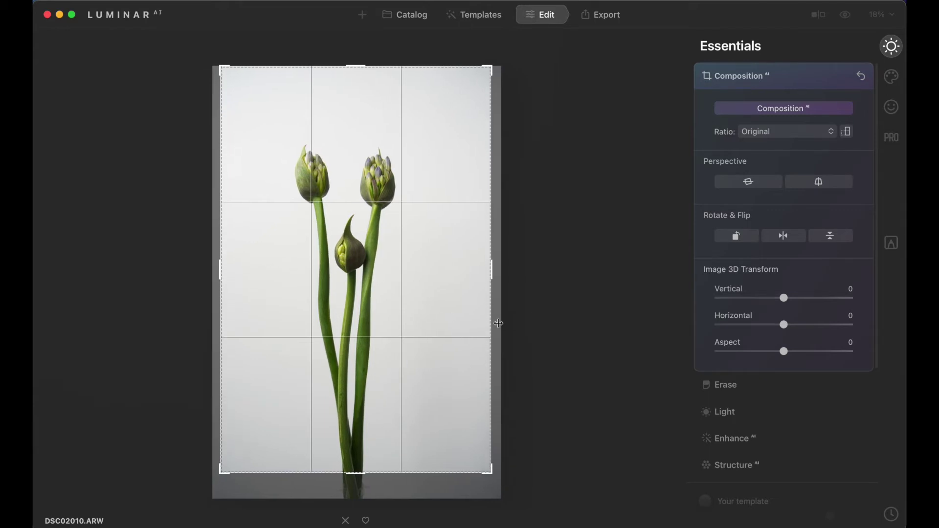
click(751, 77)
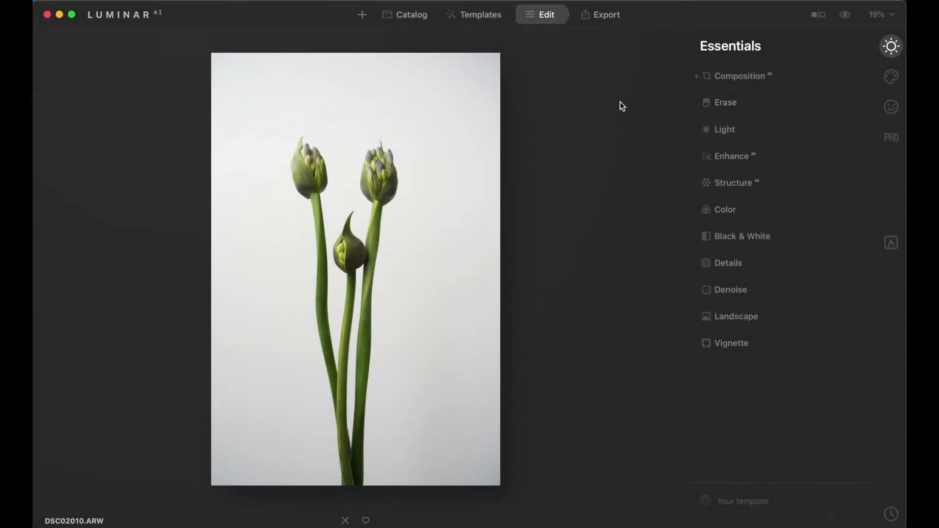
Step: Browse the suggested templates and open the Nature collection
click(468, 16)
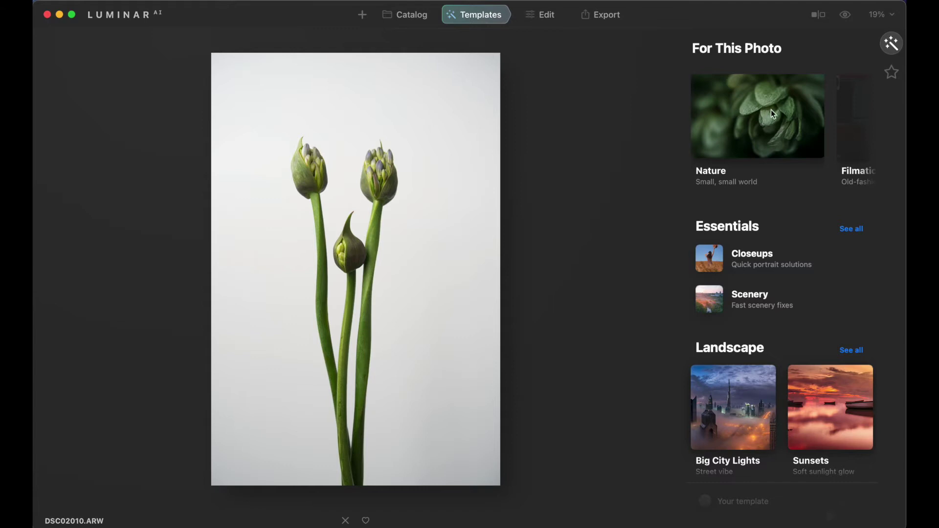
scroll(776, 110, right, 5)
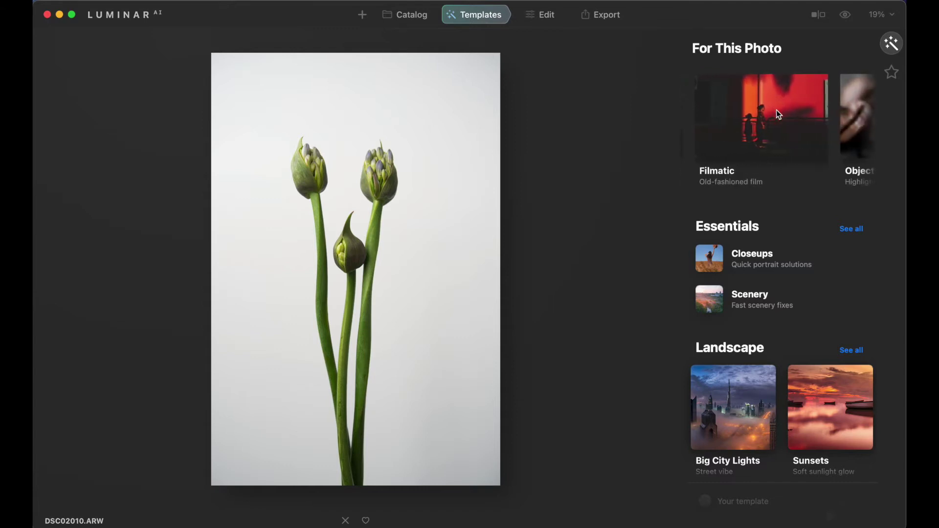
scroll(776, 110, right, 4)
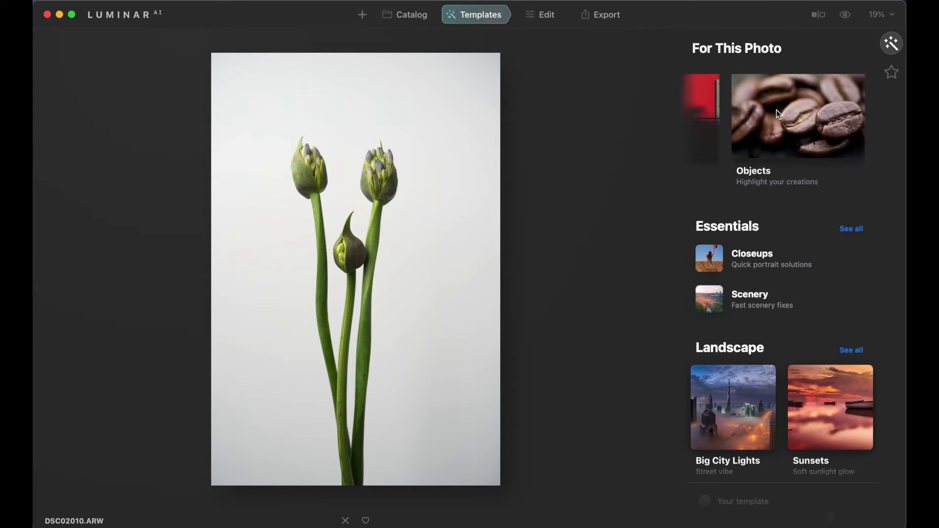
scroll(776, 110, left, 4)
scroll(779, 115, left, 3)
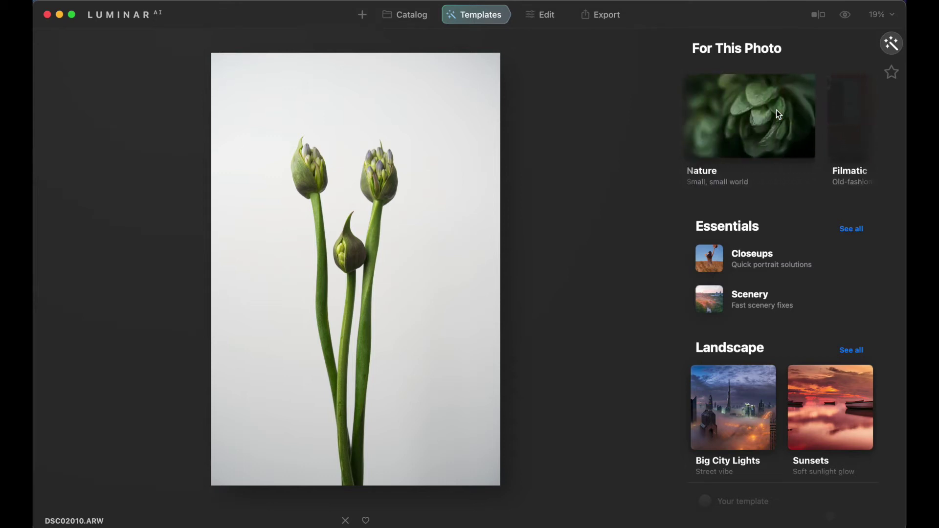
click(747, 116)
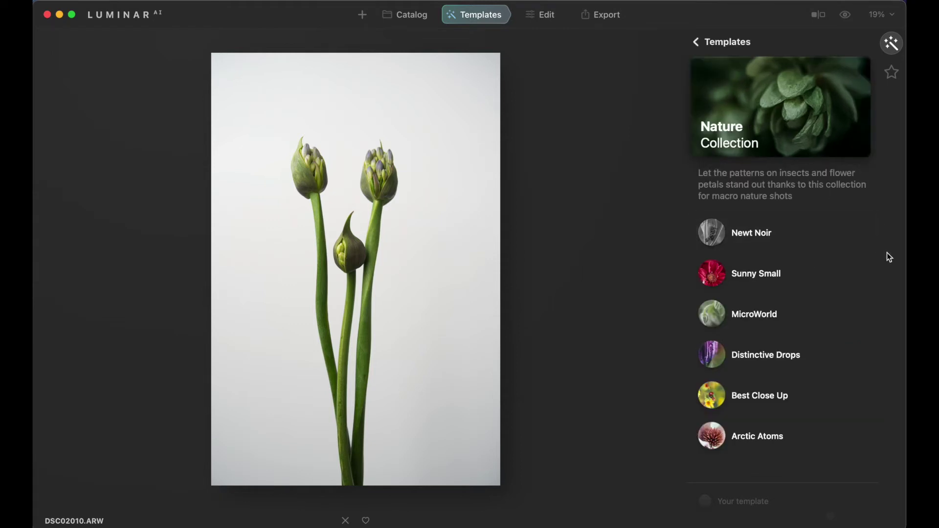
Step: Try Newt Noir, Sunny Small, Distinctive Drops, Best Close Up and Arctic Atoms, then settle on MicroWorld
click(715, 240)
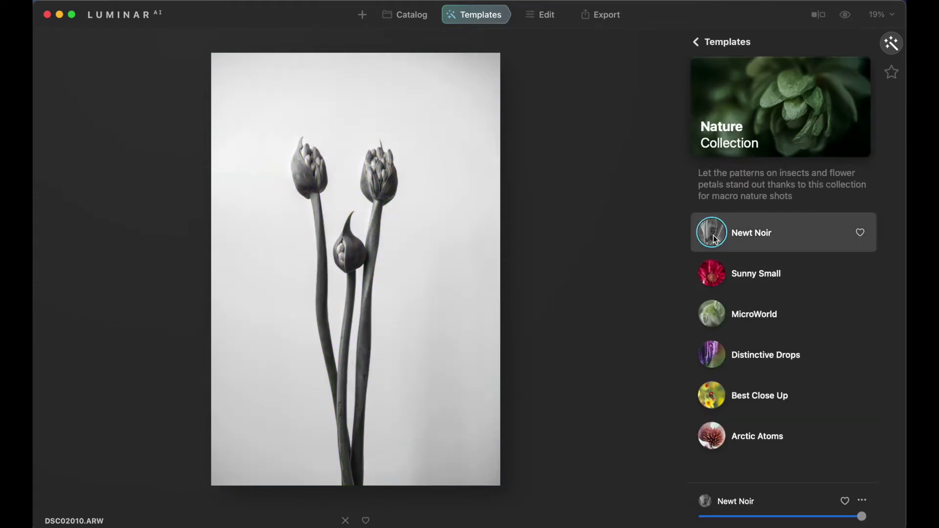
click(722, 264)
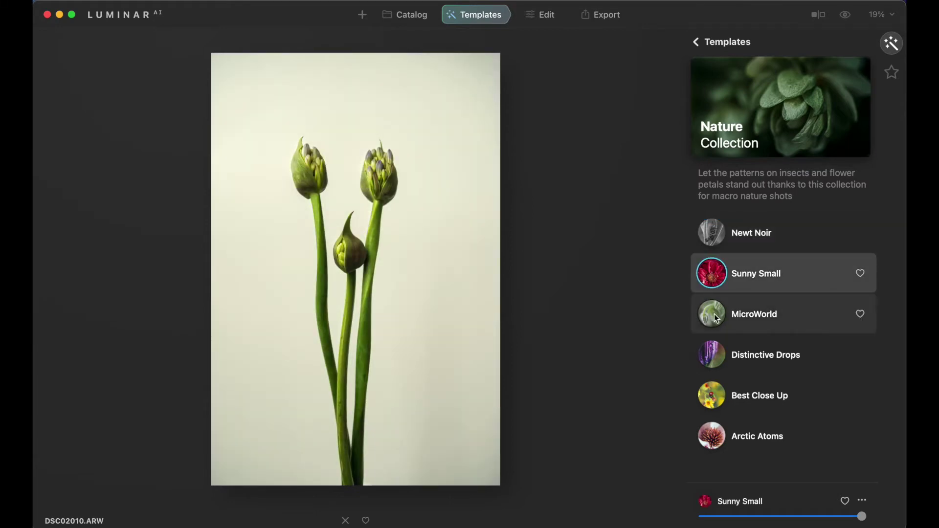
click(717, 320)
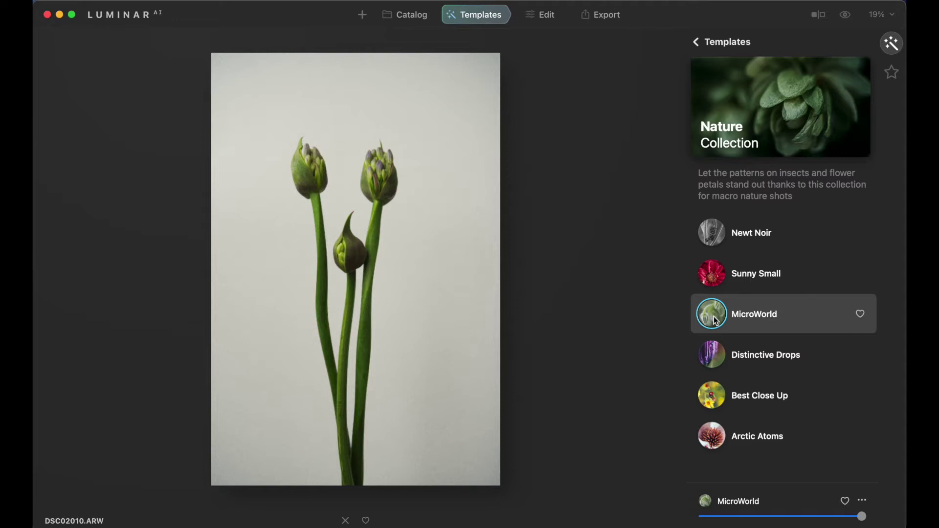
click(718, 353)
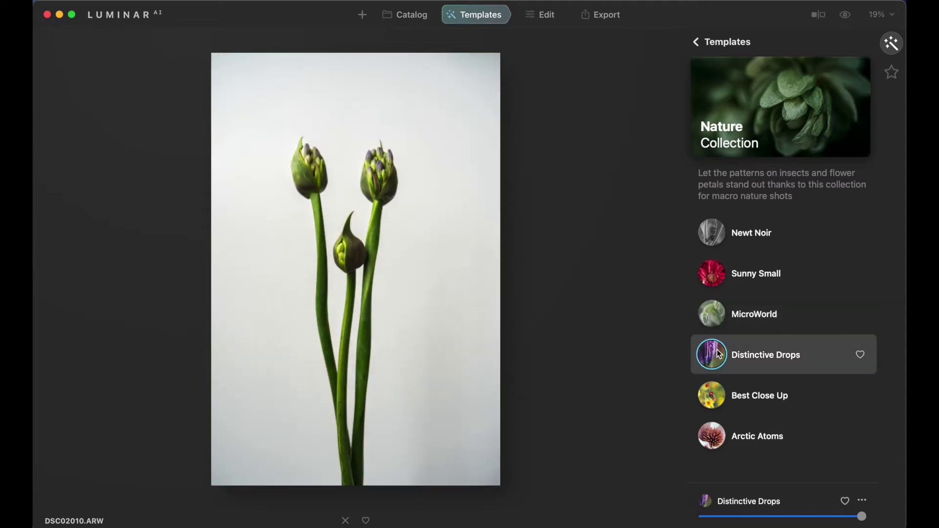
click(712, 402)
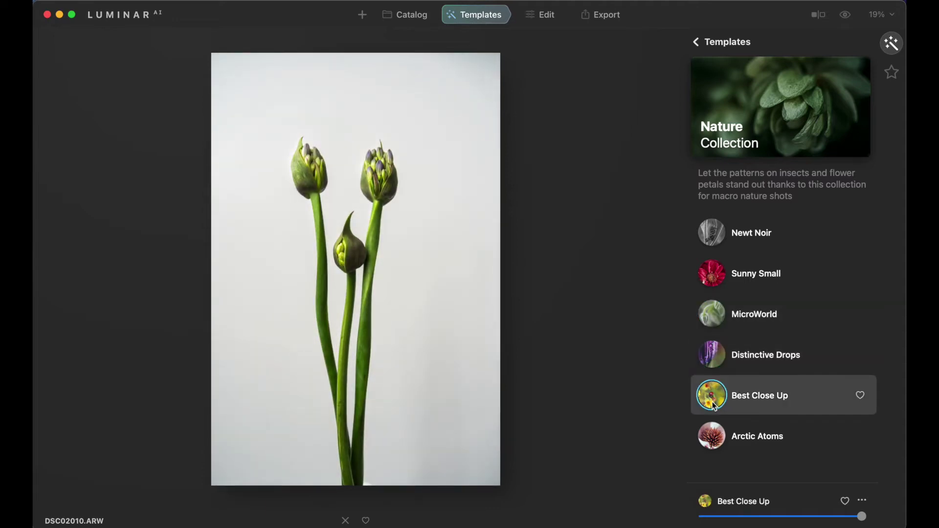
click(720, 439)
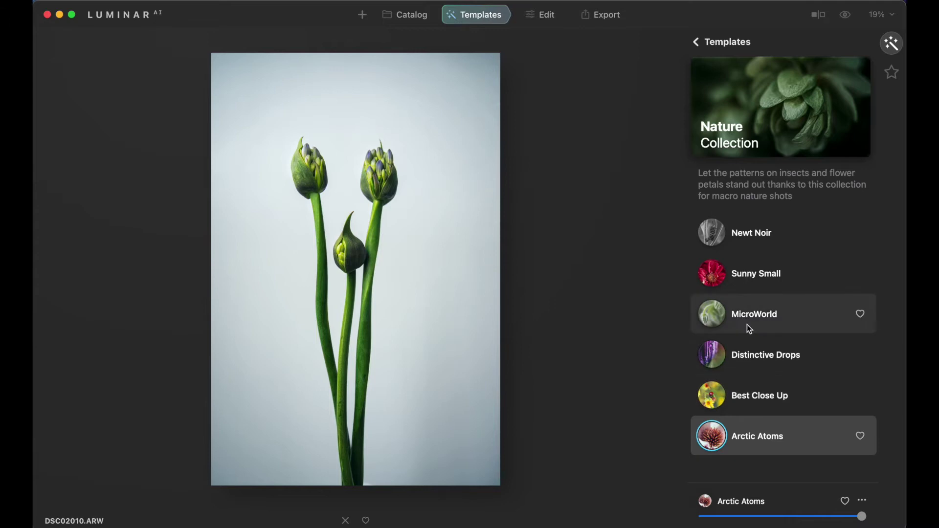
click(718, 316)
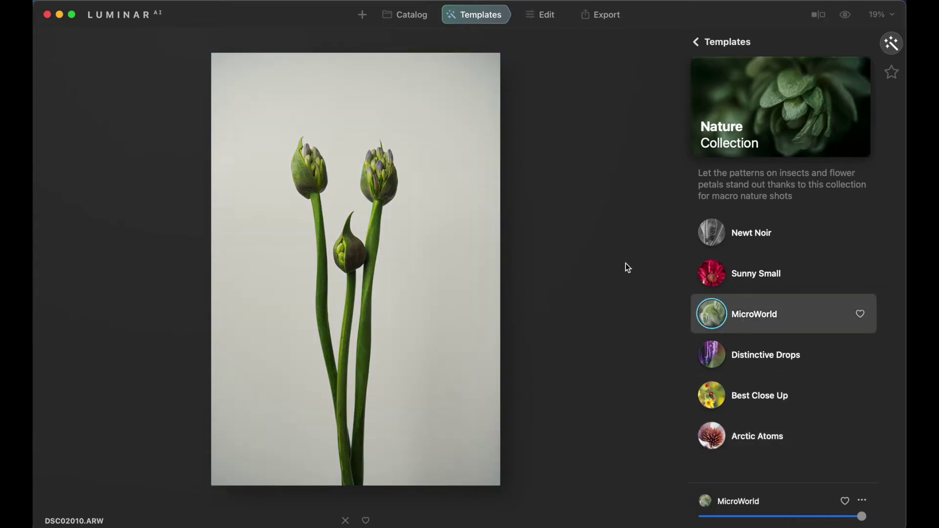
Step: Raise the Light curve's black point and pull its white point slightly inward
click(547, 20)
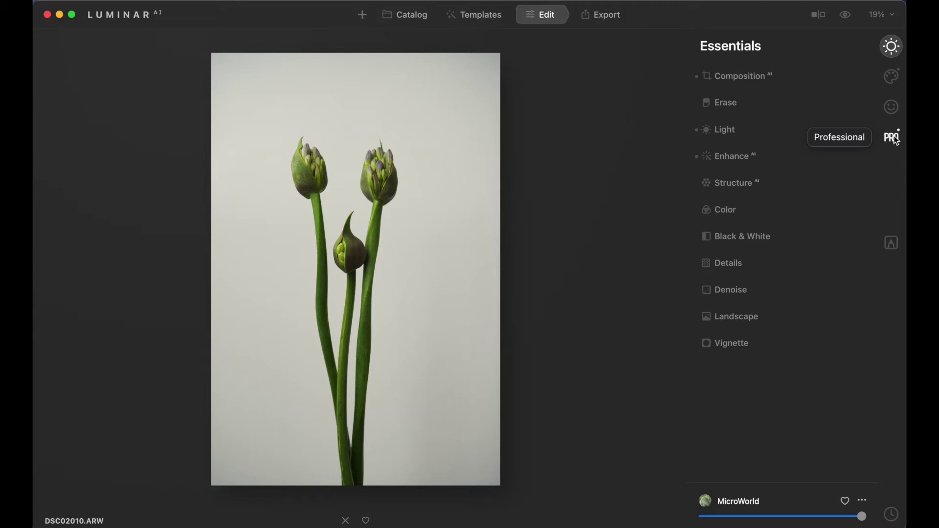
click(725, 131)
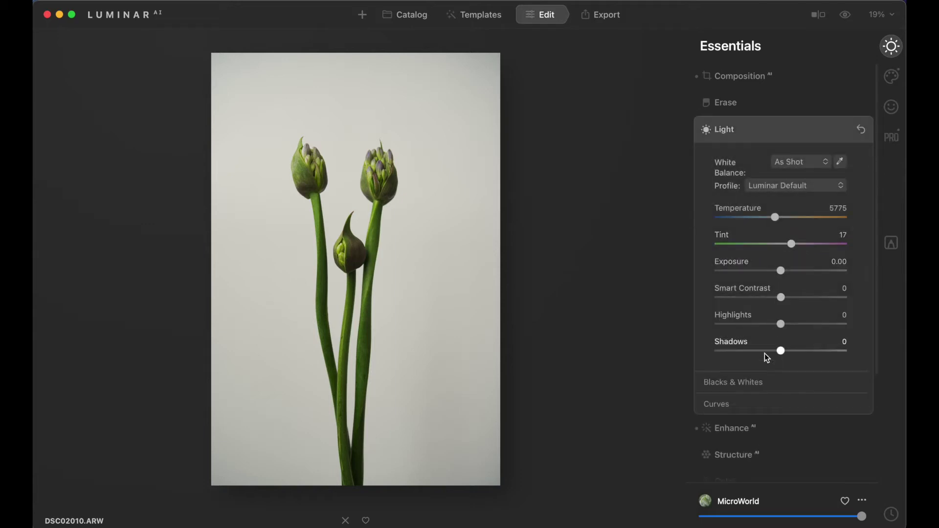
click(759, 408)
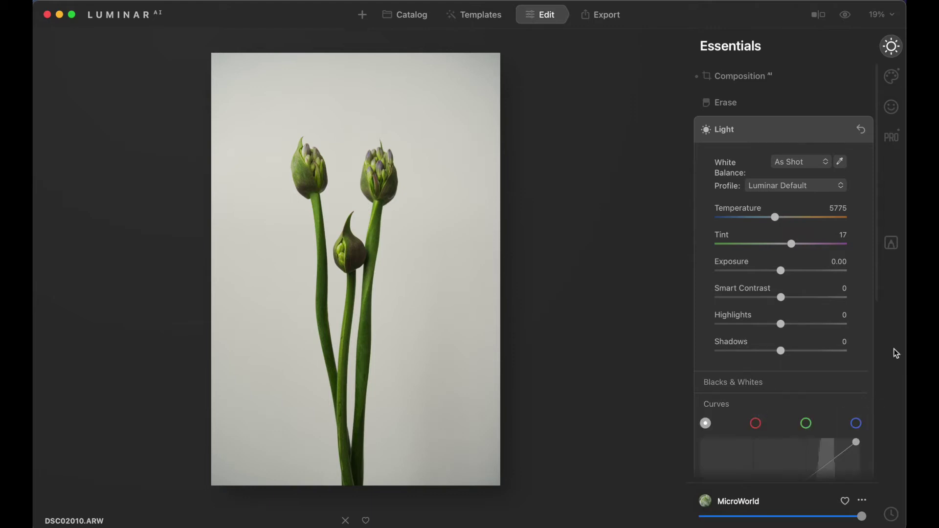
scroll(874, 350, down, 5)
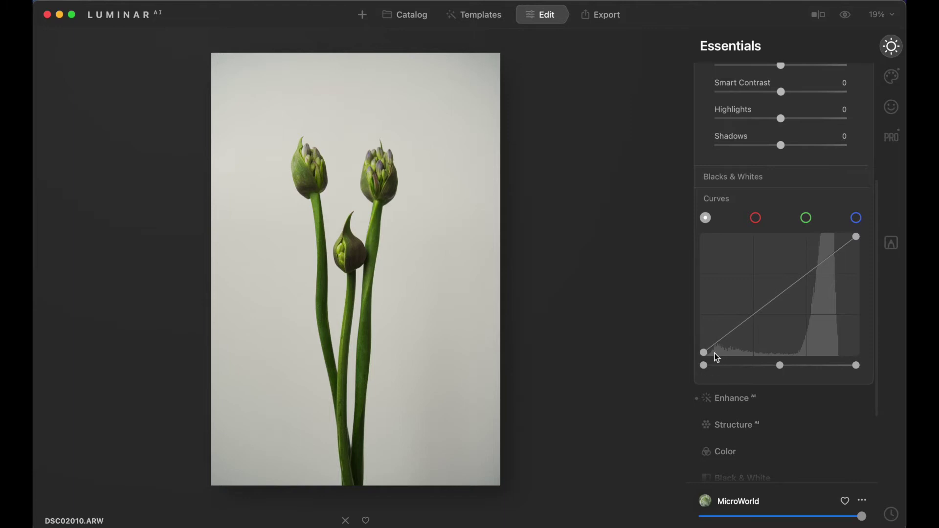
drag(704, 352, 702, 349)
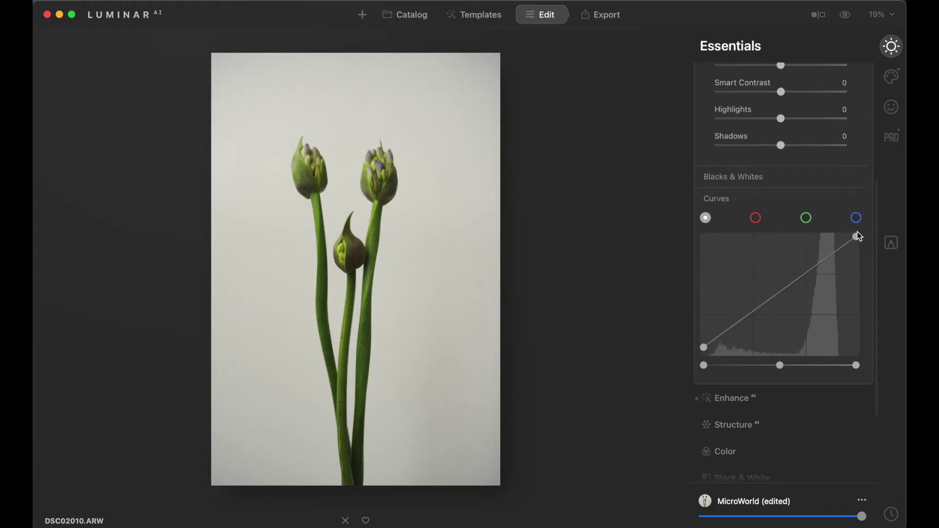
mouse_move(856, 237)
mouse_down()
mouse_move(875, 223)
mouse_move(871, 93)
mouse_up()
scroll(872, 242, up, 1)
Step: Raise the Structure Amount while inspecting the right bud at 100% zoom
click(773, 133)
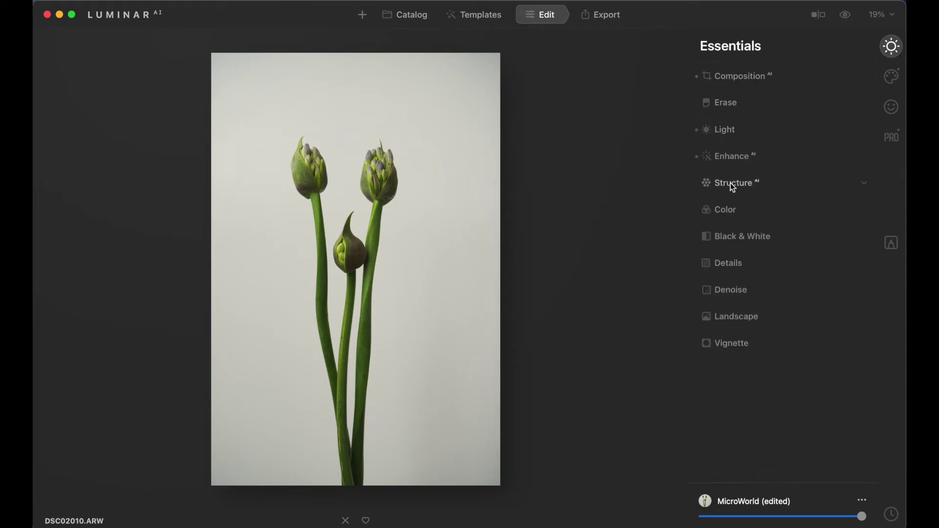
click(728, 183)
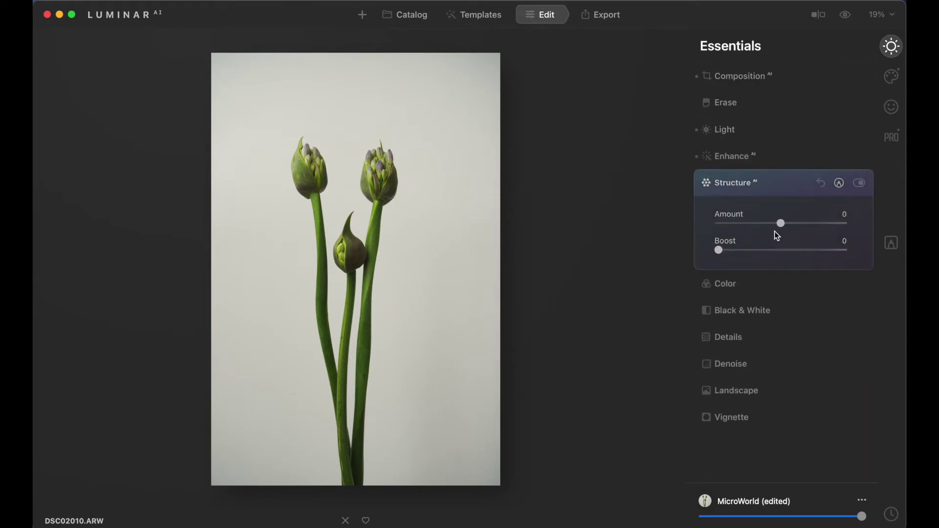
click(381, 177)
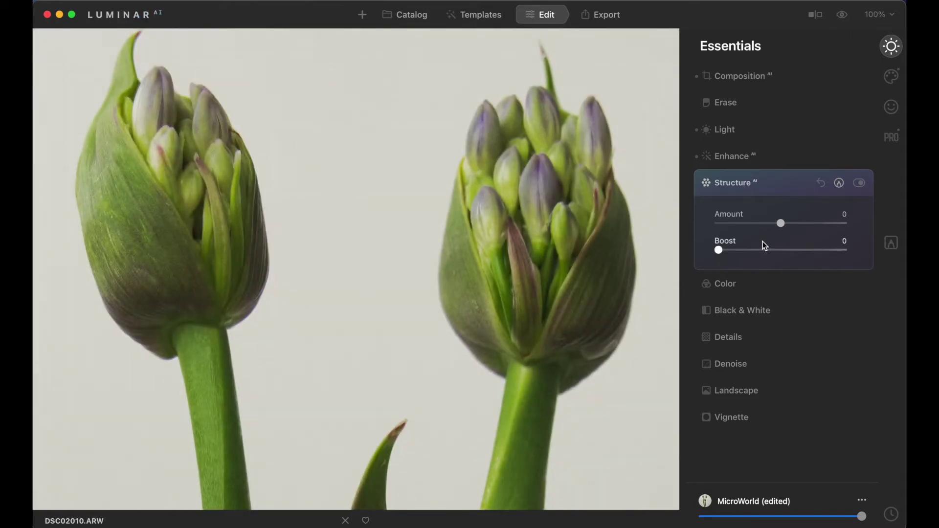
drag(782, 225, 811, 224)
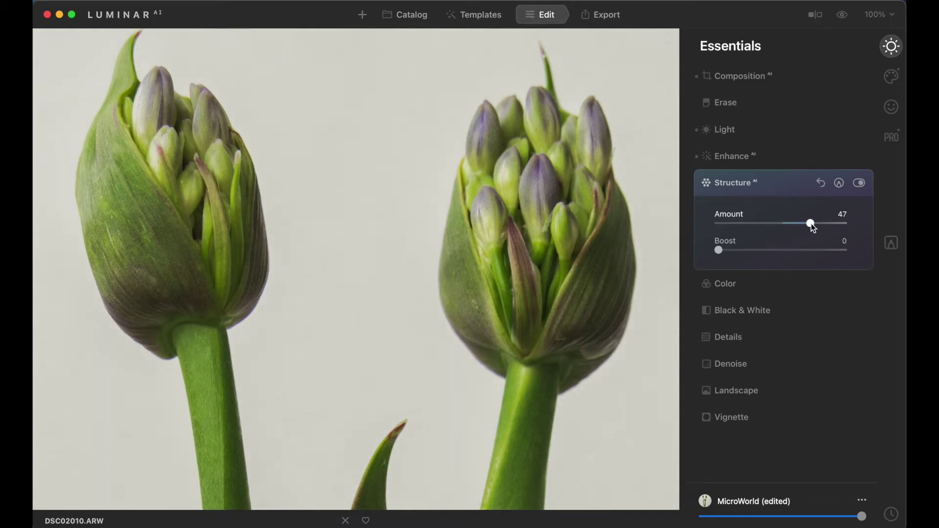
Step: Compare Structure off and on, fit the whole photo in view, and collapse the panel
click(859, 184)
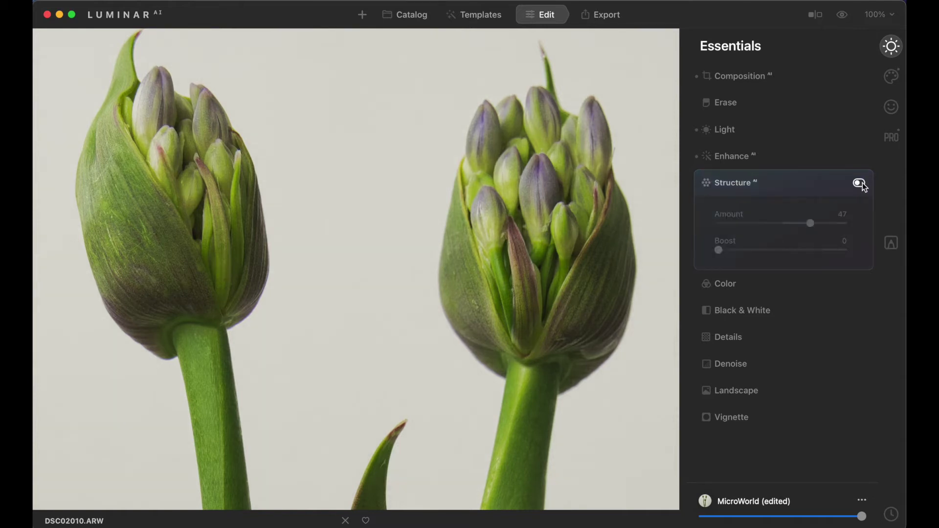
click(863, 185)
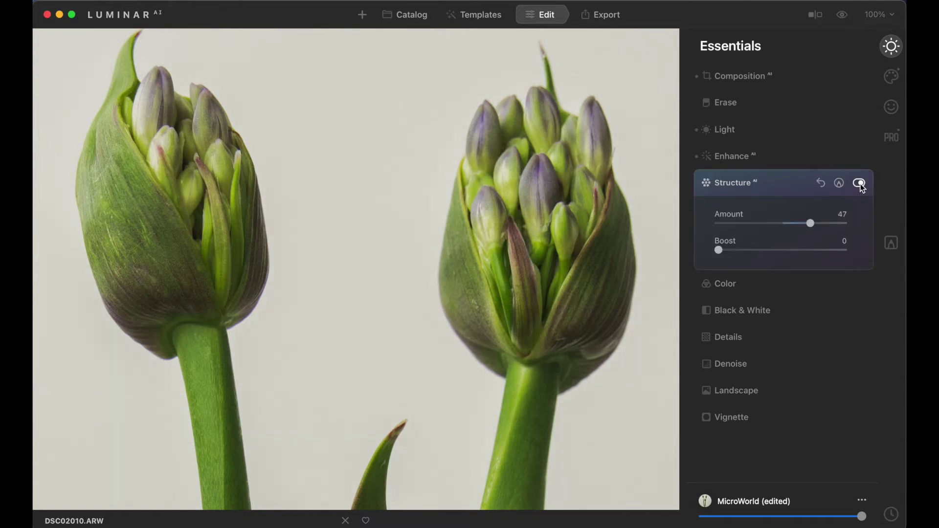
key(super+0)
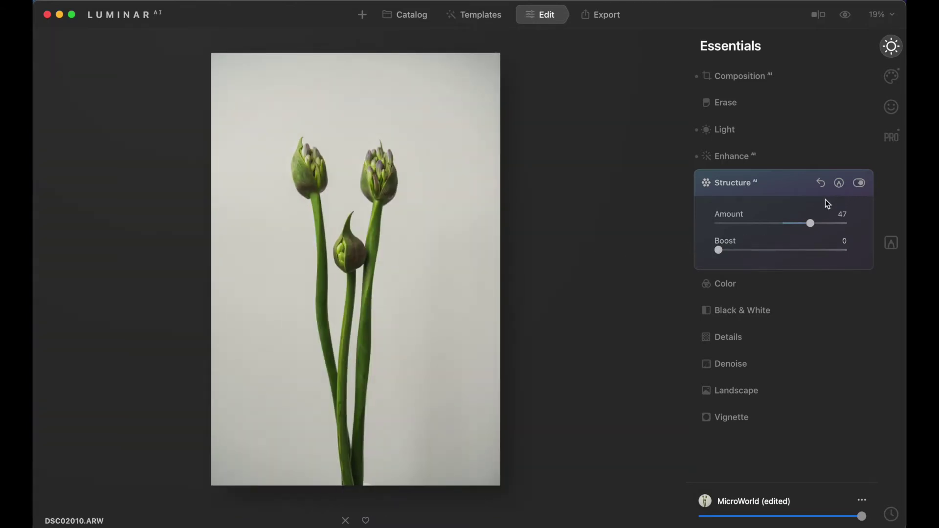
click(788, 184)
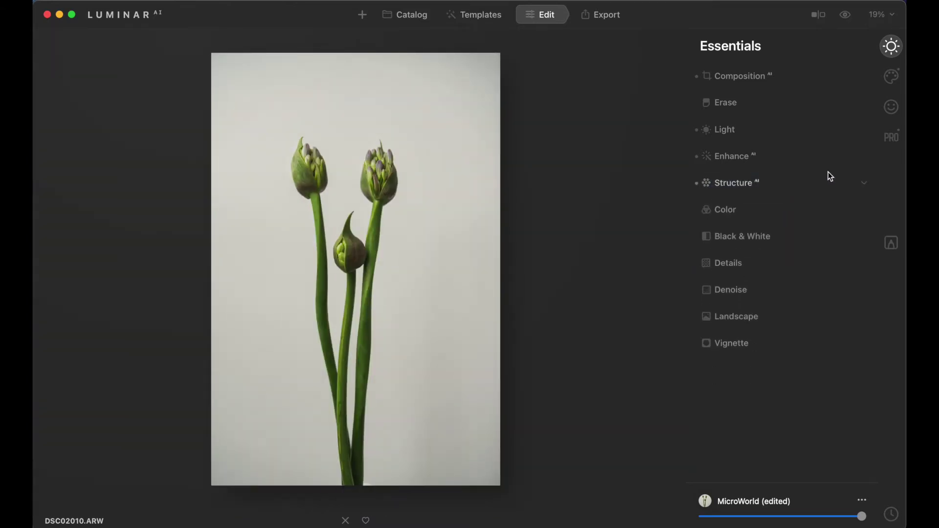
Step: Raise Supercontrast's Shadows Contrast to 49 and compare the effect off and on
click(895, 142)
click(739, 106)
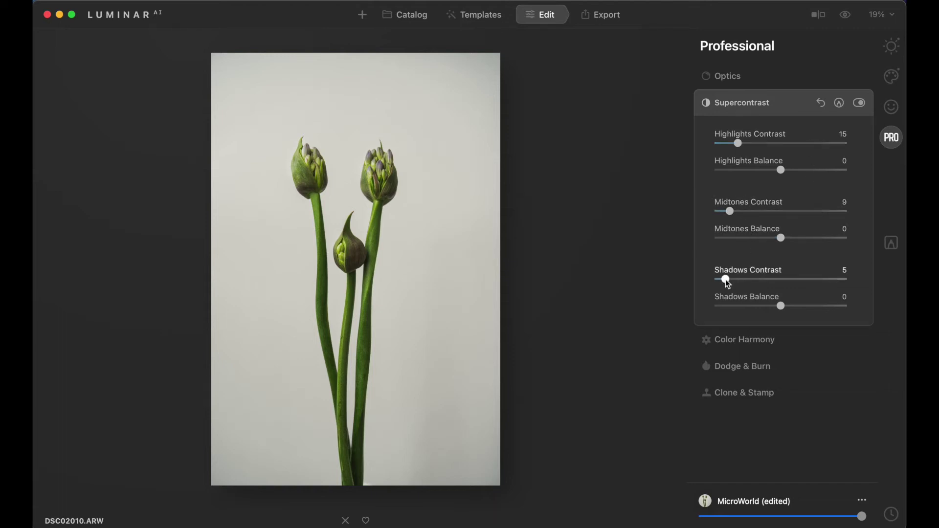
drag(723, 280, 780, 278)
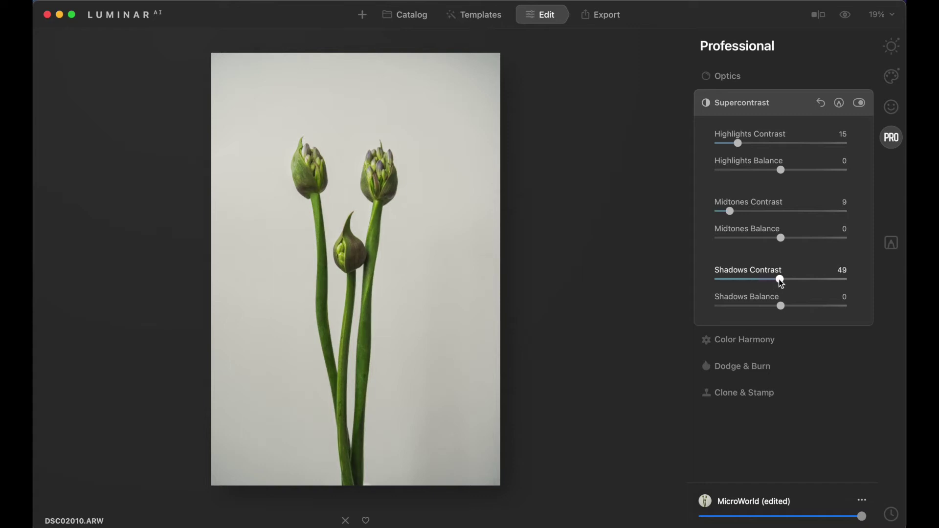
click(859, 104)
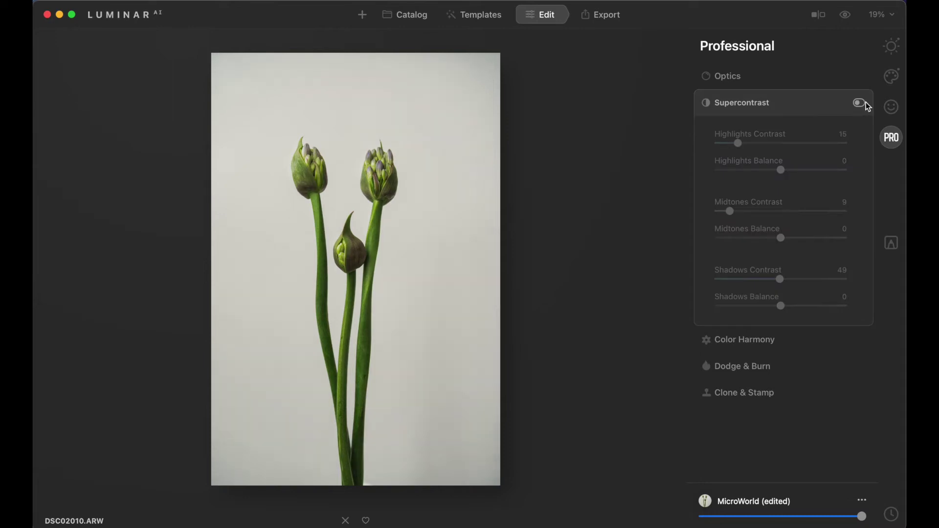
click(859, 103)
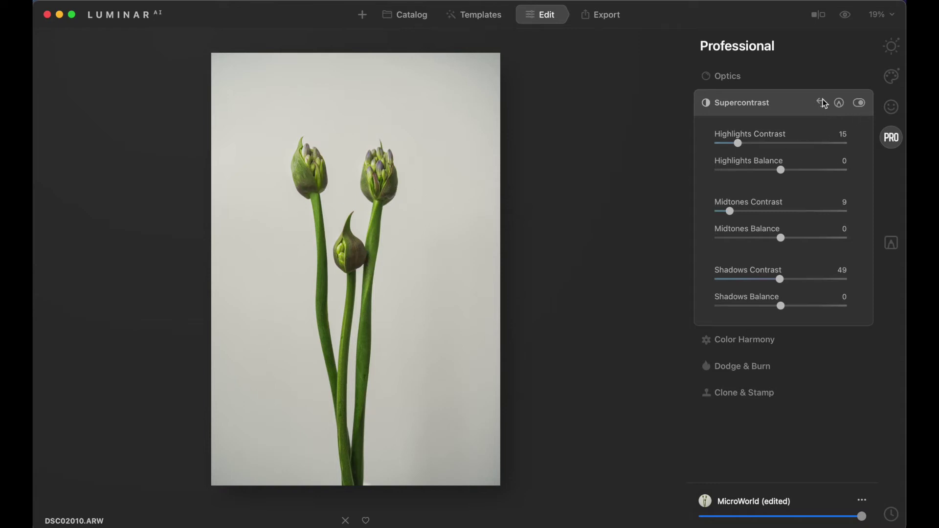
Step: Add a new Texture layer in Local Masking under the creative tools
click(799, 101)
click(891, 76)
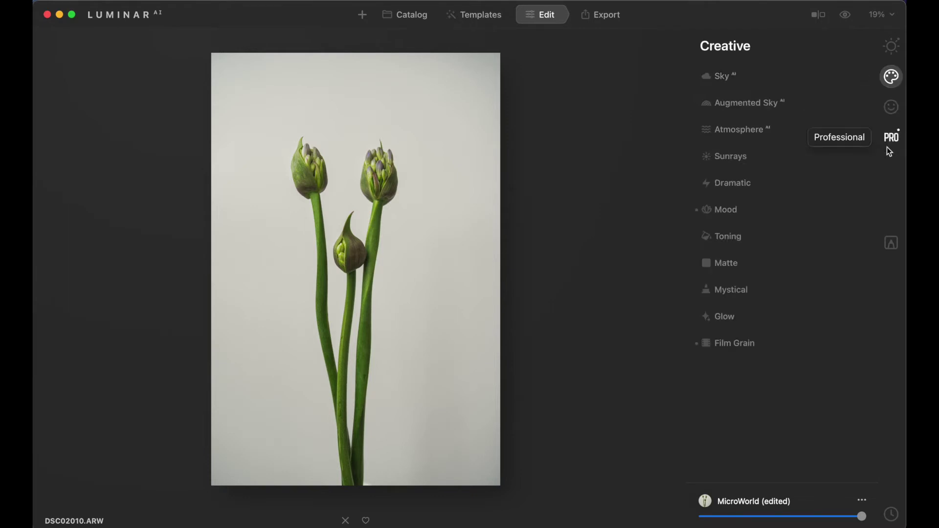
click(892, 244)
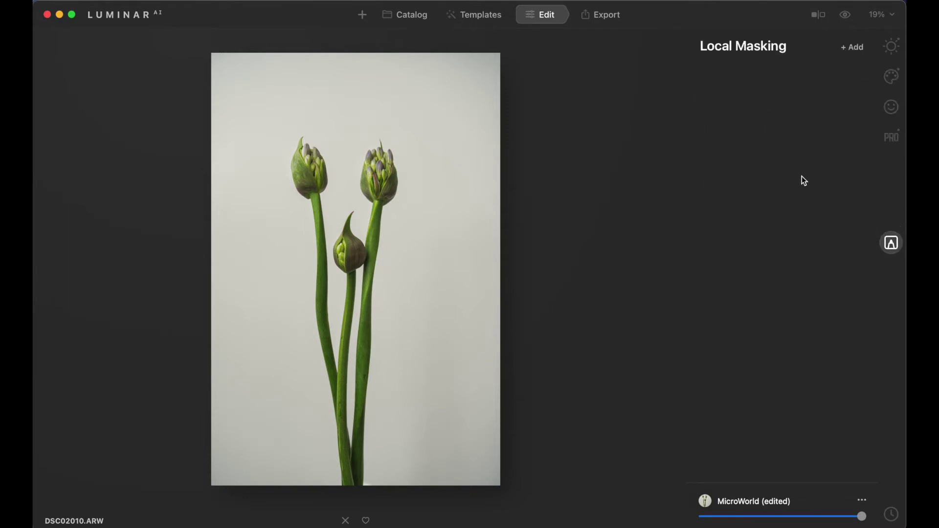
click(854, 48)
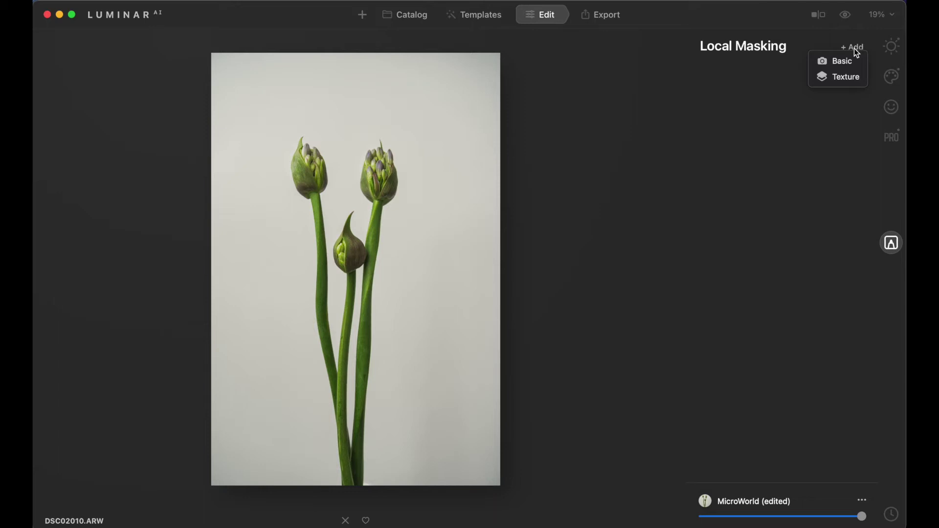
click(840, 78)
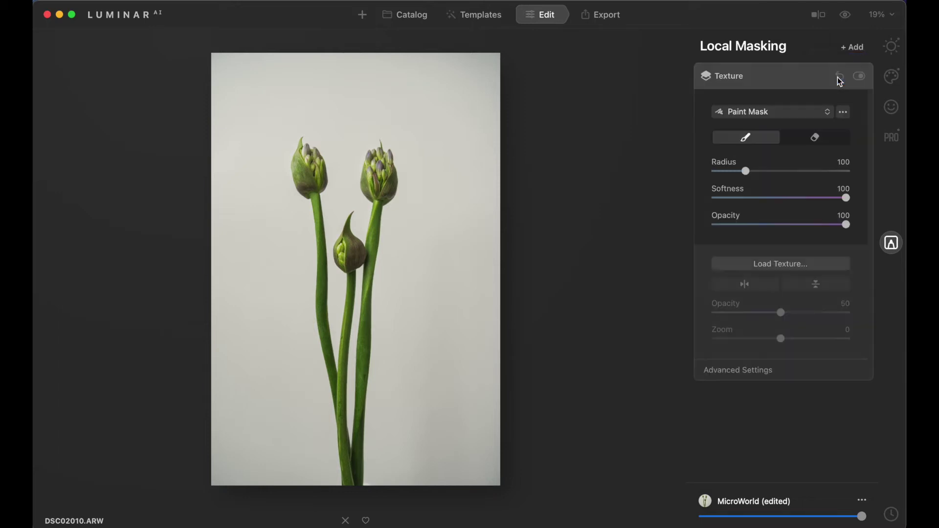
Step: Load the pink 20th-century vintage paper JPG from To Be Sorted > Textures > vintage paper as the texture
click(776, 263)
click(668, 223)
double_click(668, 223)
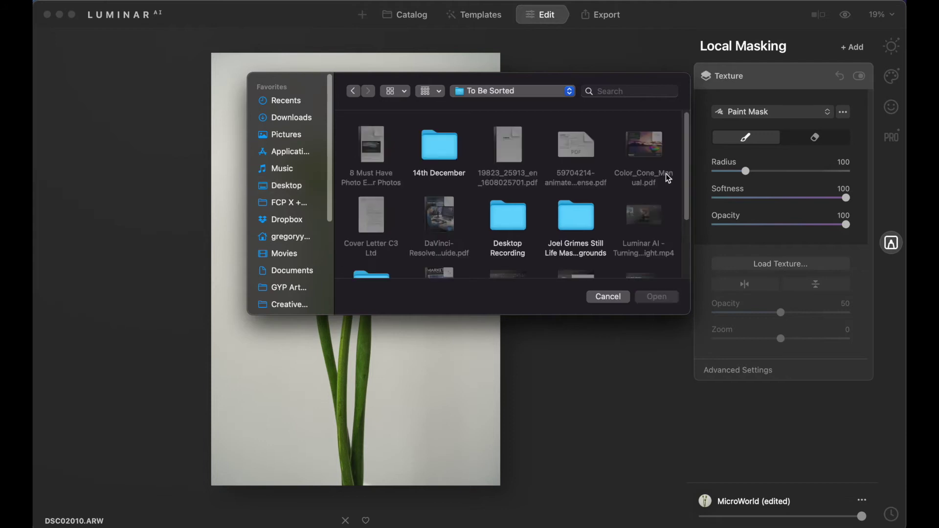
drag(685, 170, 681, 239)
click(582, 240)
double_click(582, 240)
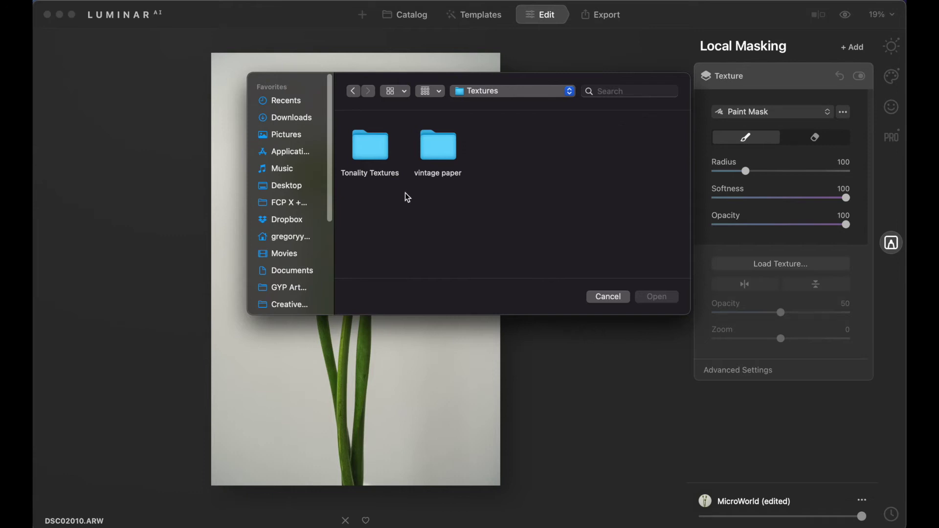
click(444, 149)
double_click(444, 149)
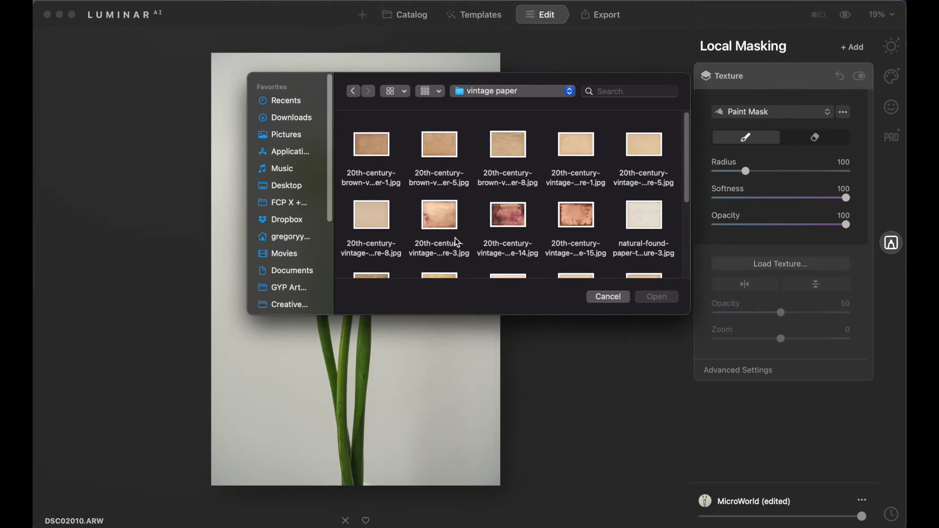
click(441, 223)
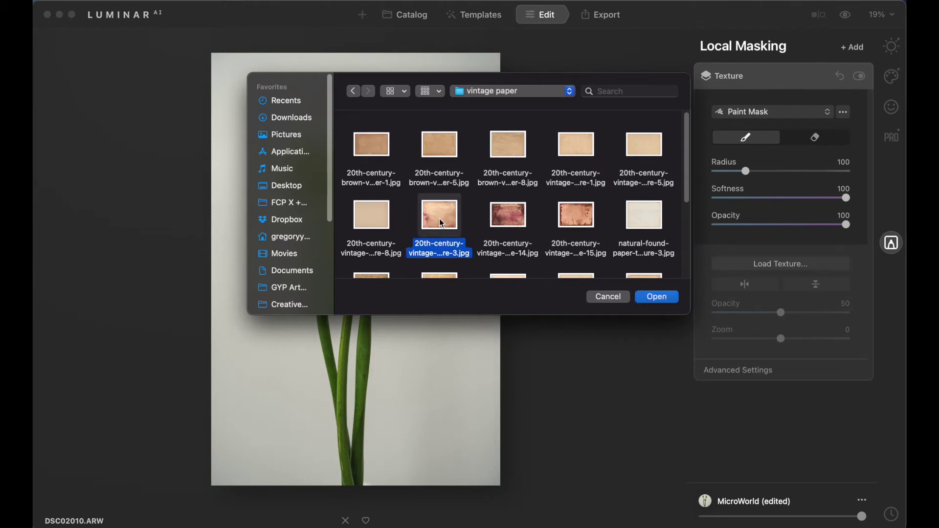
click(655, 300)
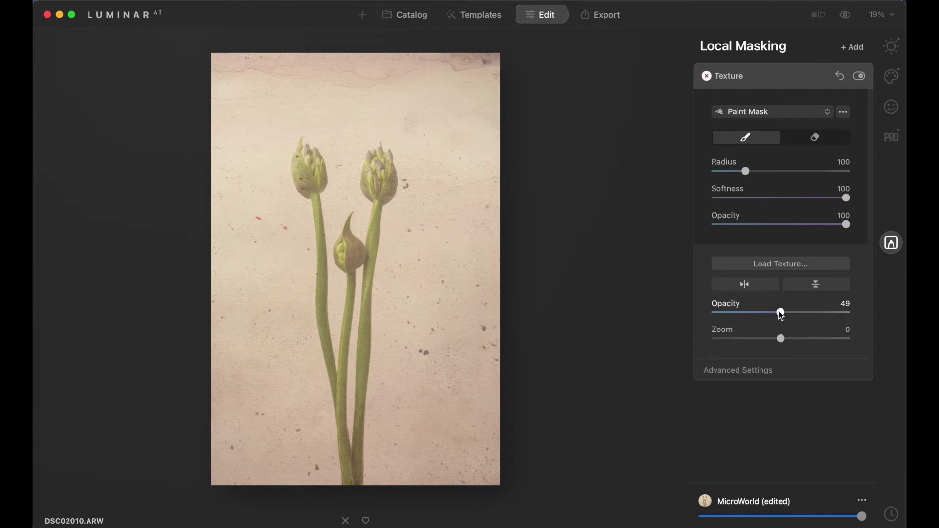
Step: Set texture opacity to 45 and an eraser brush at opacity 19, radius 52
mouse_move(782, 315)
mouse_down()
mouse_move(848, 313)
mouse_move(775, 316)
mouse_up()
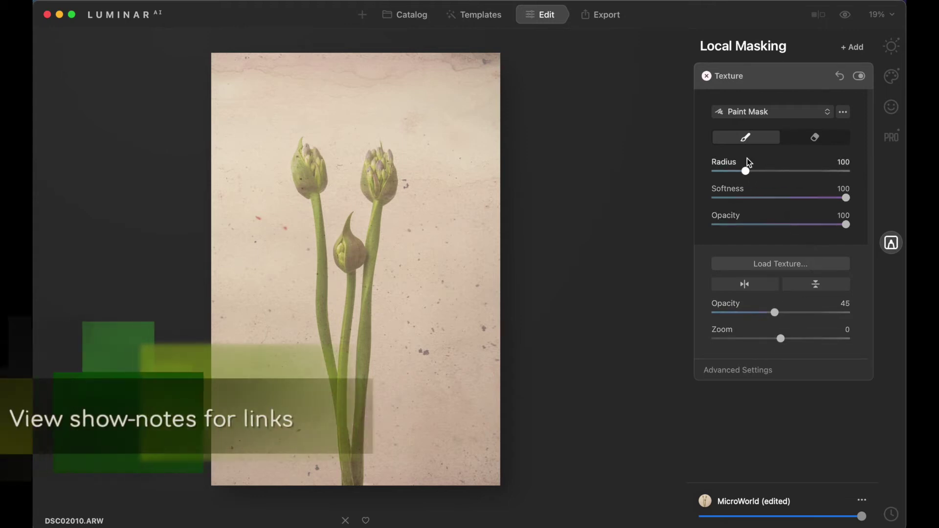
click(814, 136)
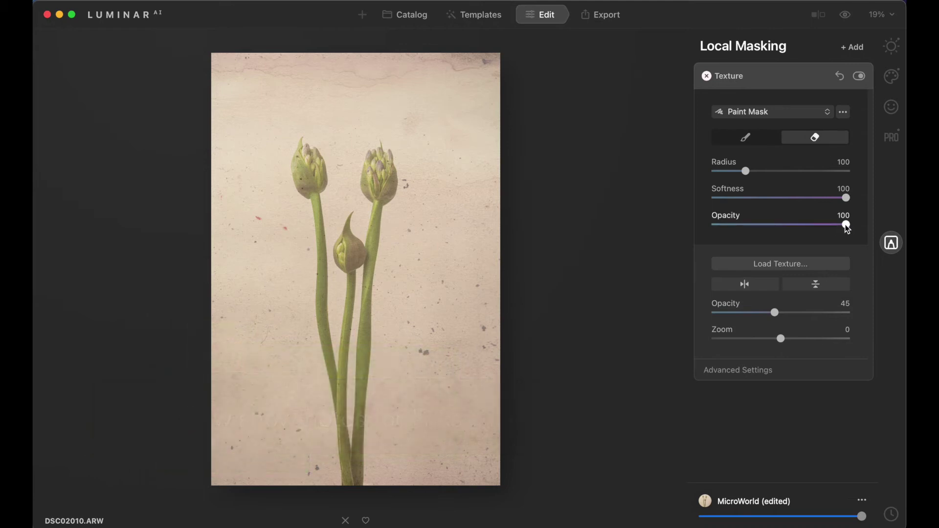
drag(846, 224, 729, 228)
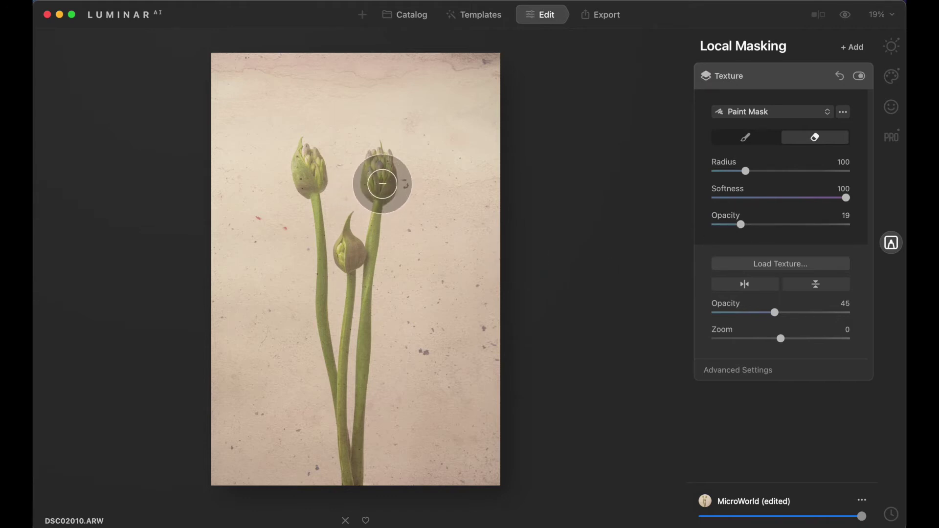
key(bracketleft)
key(bracketleft)
key(bracketleft)
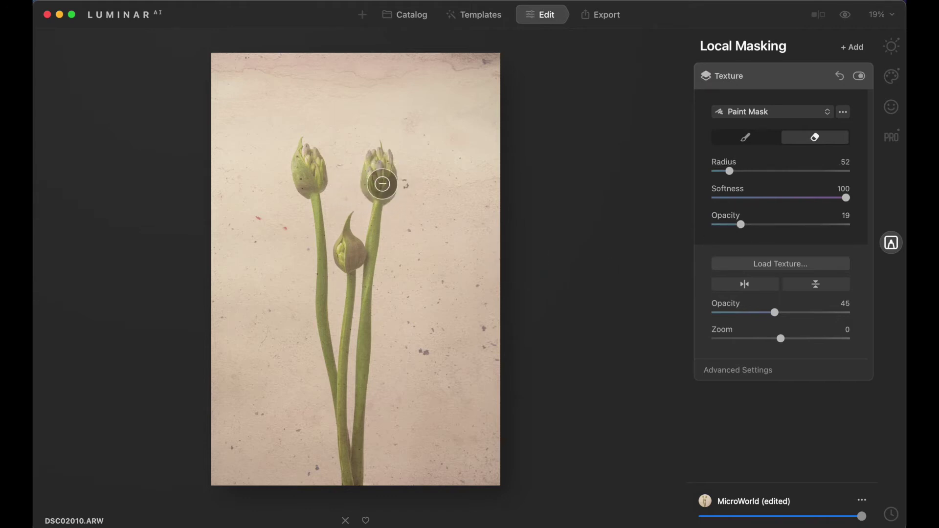
Step: Softly erase the texture from the three buds and along the stems
mouse_move(382, 184)
mouse_down()
mouse_move(371, 201)
mouse_move(388, 163)
mouse_move(382, 182)
mouse_move(358, 186)
mouse_up()
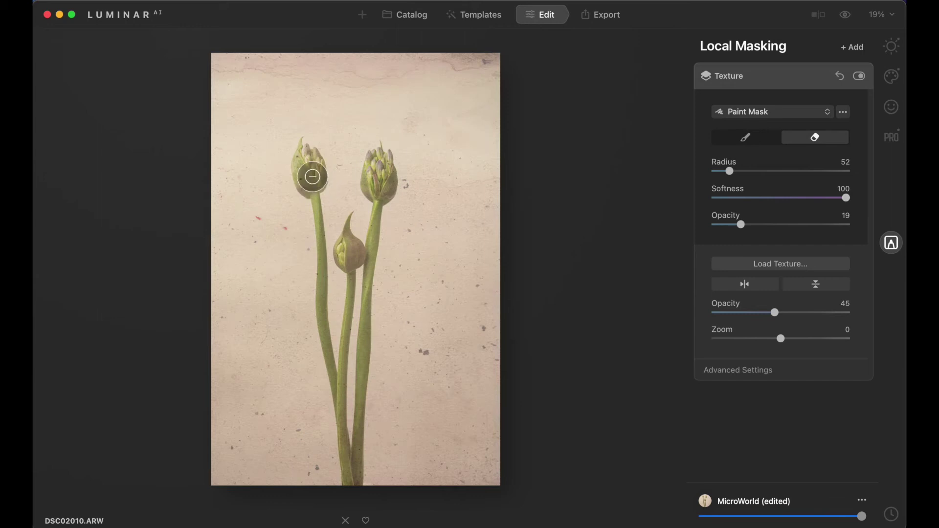
mouse_move(307, 166)
mouse_down()
mouse_move(302, 151)
mouse_move(306, 181)
mouse_up()
mouse_move(361, 279)
mouse_down()
mouse_move(348, 237)
mouse_move(345, 252)
mouse_up()
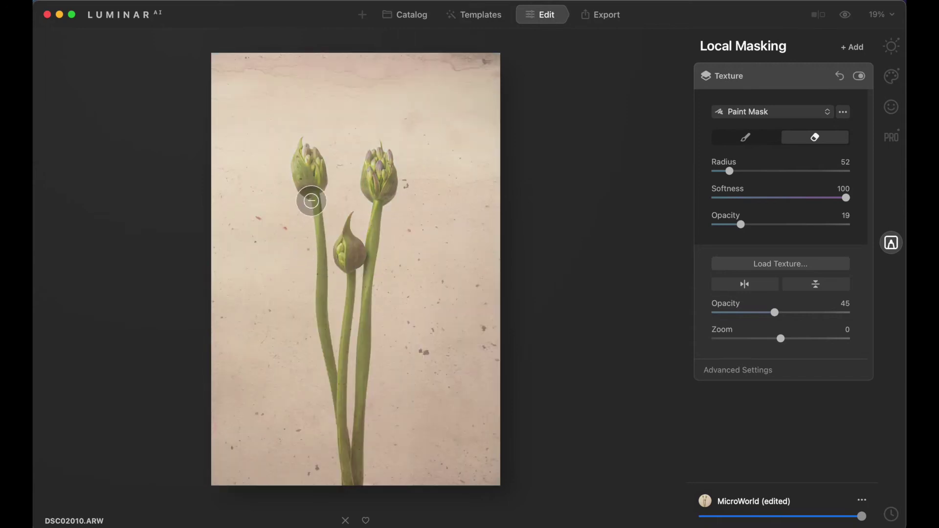
mouse_move(312, 208)
mouse_down()
mouse_move(322, 326)
mouse_move(354, 418)
mouse_up()
mouse_move(379, 198)
mouse_down()
mouse_move(346, 377)
mouse_move(355, 411)
mouse_move(384, 163)
mouse_move(379, 199)
mouse_move(379, 163)
mouse_move(372, 189)
mouse_up()
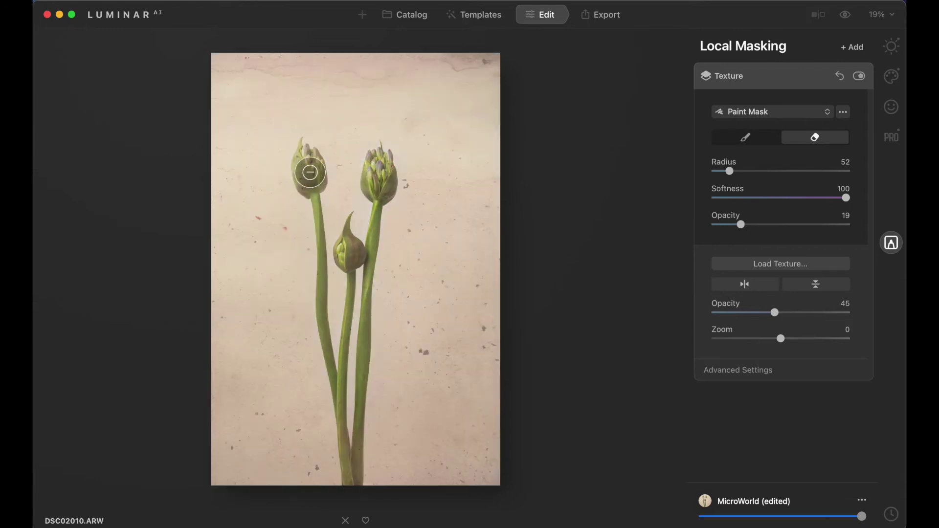
drag(308, 163, 310, 196)
mouse_move(345, 254)
mouse_down()
mouse_move(350, 233)
mouse_move(341, 375)
mouse_up()
mouse_move(379, 171)
mouse_down()
mouse_move(377, 193)
mouse_move(388, 192)
mouse_move(399, 165)
mouse_up()
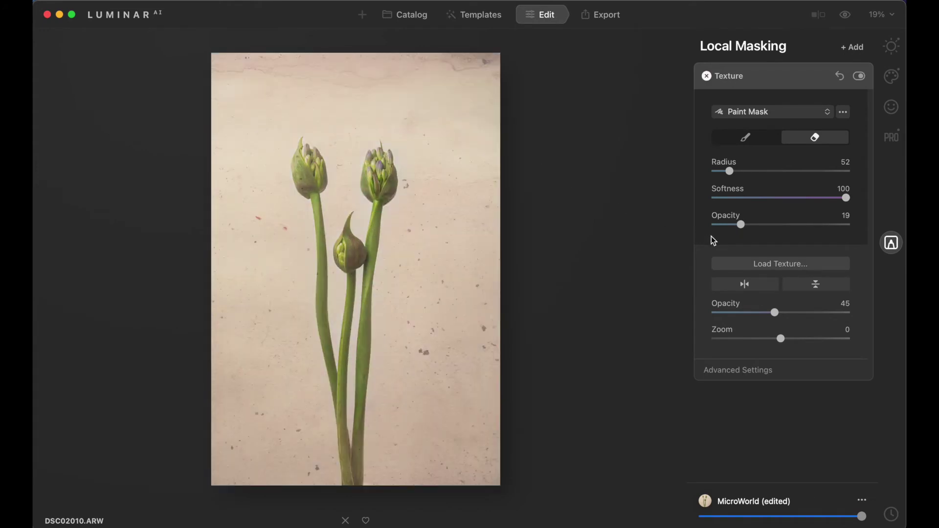
Step: With eraser opacity 30, clear more texture from all three buds, then enlarge the texture zoom
drag(740, 225, 755, 224)
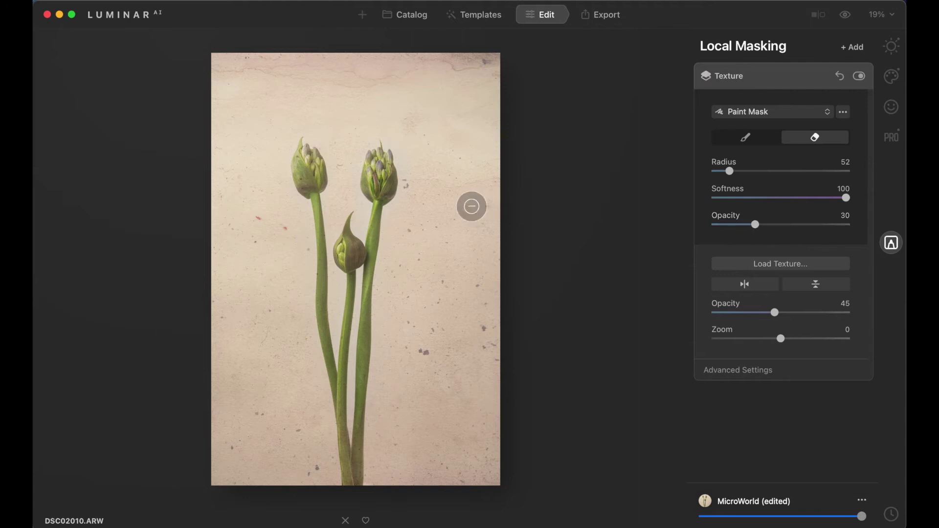
mouse_move(380, 176)
mouse_down()
mouse_move(379, 163)
mouse_move(377, 176)
mouse_up()
mouse_move(310, 187)
mouse_down()
mouse_move(315, 153)
mouse_move(300, 189)
mouse_move(322, 197)
mouse_up()
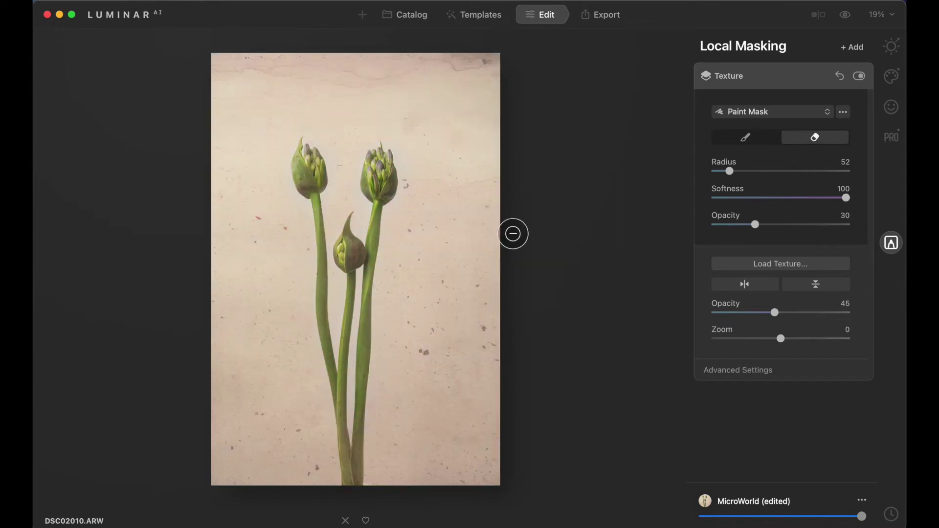
mouse_move(358, 250)
mouse_down()
mouse_move(352, 256)
mouse_move(361, 248)
mouse_up()
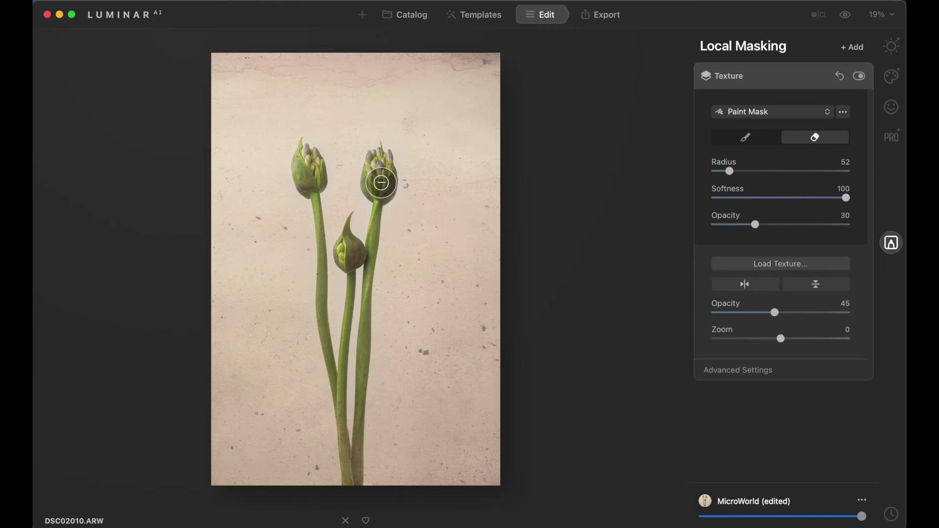
mouse_move(379, 181)
mouse_down()
mouse_move(380, 163)
mouse_move(380, 189)
mouse_move(381, 163)
mouse_move(380, 196)
mouse_move(377, 188)
mouse_up()
mouse_move(304, 157)
mouse_down()
mouse_move(306, 178)
mouse_move(316, 188)
mouse_move(310, 161)
mouse_move(323, 191)
mouse_up()
drag(346, 247, 347, 255)
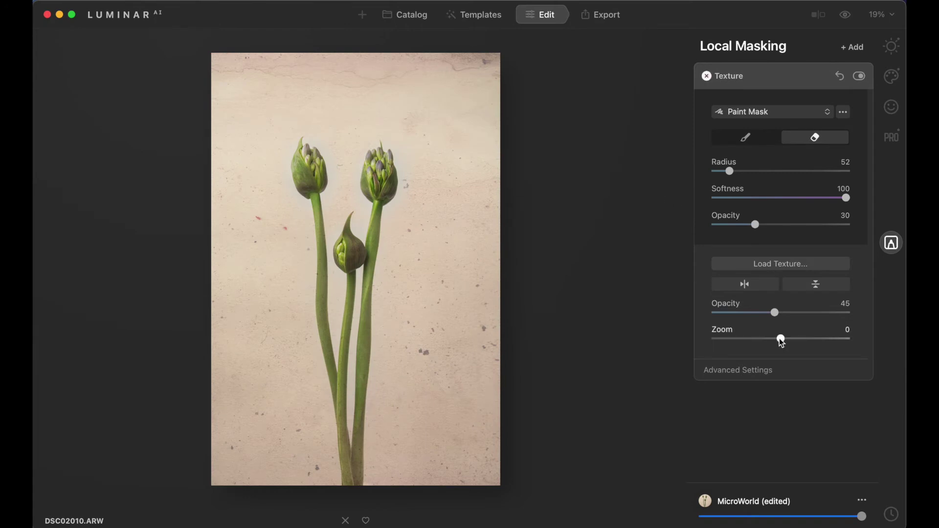
mouse_move(782, 339)
mouse_down()
mouse_move(832, 340)
mouse_move(776, 341)
mouse_up()
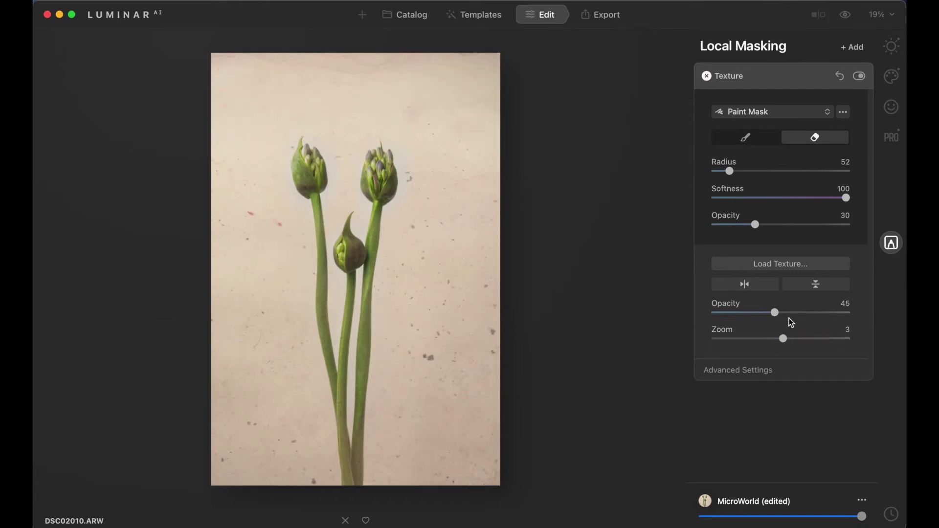
Step: Leave the paper texture unflipped after trying both flips, and switch the mask brush to Paint
click(744, 284)
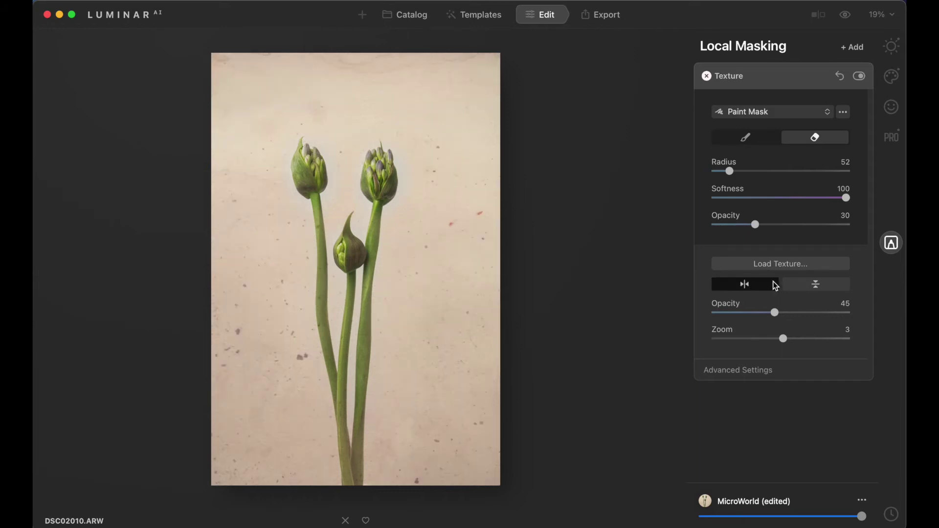
click(817, 289)
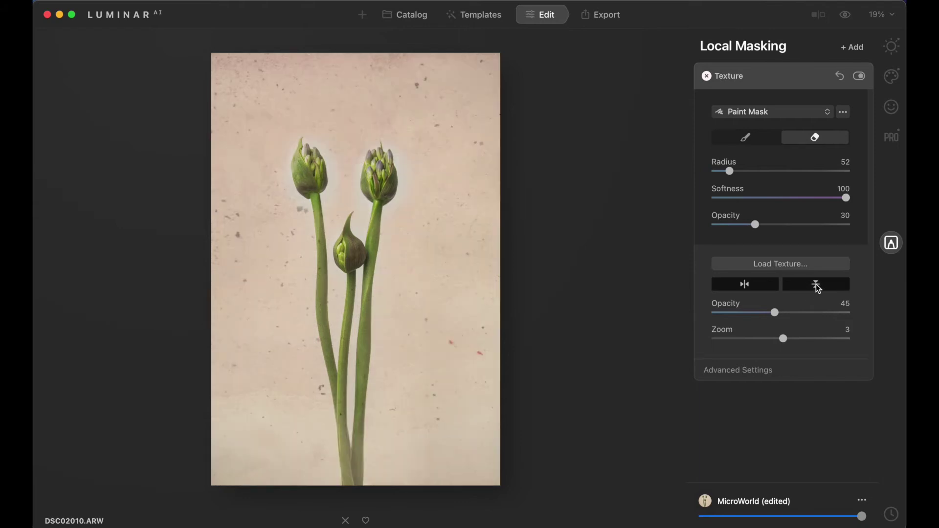
click(818, 290)
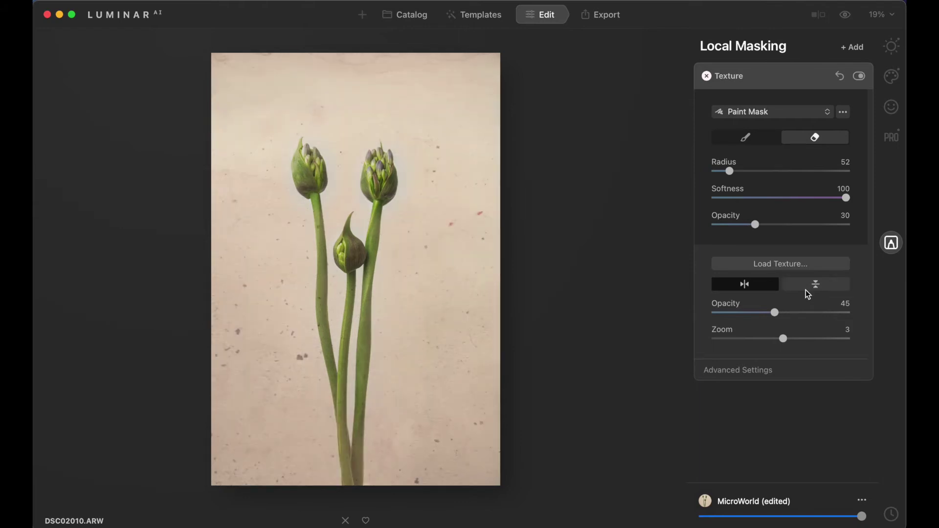
click(746, 287)
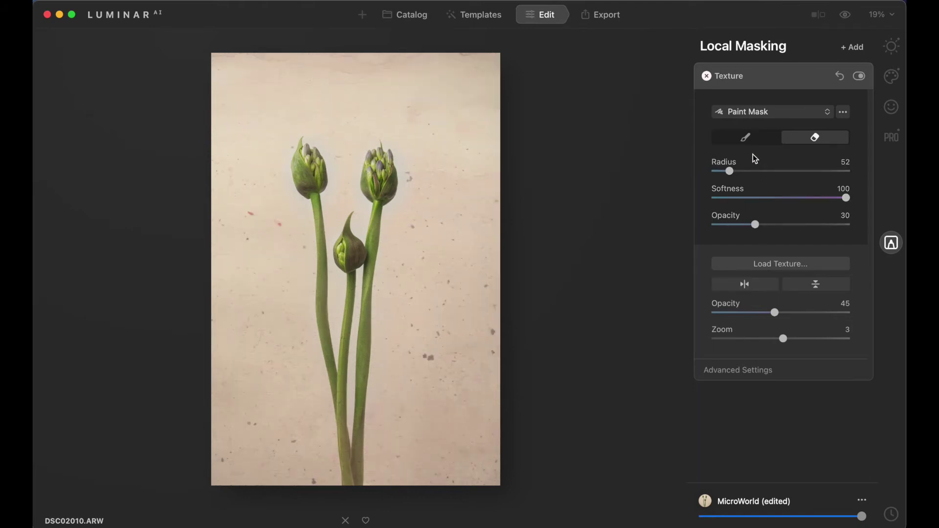
click(757, 140)
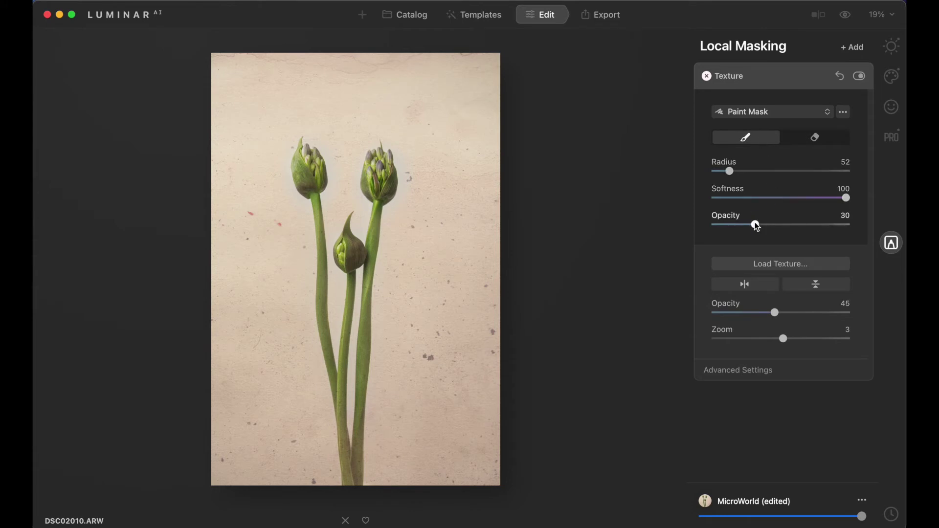
Step: Paint the paper texture back in beside the right bud and above the left bud at mask opacity 32
mouse_move(755, 225)
mouse_down()
mouse_move(767, 225)
mouse_move(757, 225)
mouse_up()
mouse_move(420, 149)
mouse_down()
mouse_move(413, 188)
mouse_move(405, 139)
mouse_move(409, 207)
mouse_move(395, 211)
mouse_move(413, 160)
mouse_move(403, 202)
mouse_move(411, 159)
mouse_move(414, 193)
mouse_move(386, 192)
mouse_up()
mouse_move(327, 180)
mouse_down()
mouse_move(349, 201)
mouse_move(355, 158)
mouse_move(359, 210)
mouse_move(340, 138)
mouse_move(348, 180)
mouse_move(327, 131)
mouse_move(260, 141)
mouse_move(276, 168)
mouse_move(283, 149)
mouse_move(285, 208)
mouse_move(275, 184)
mouse_move(296, 217)
mouse_move(277, 167)
mouse_move(275, 195)
mouse_up()
mouse_move(337, 197)
mouse_down()
mouse_move(341, 174)
mouse_move(321, 127)
mouse_move(325, 134)
mouse_up()
drag(413, 157, 411, 207)
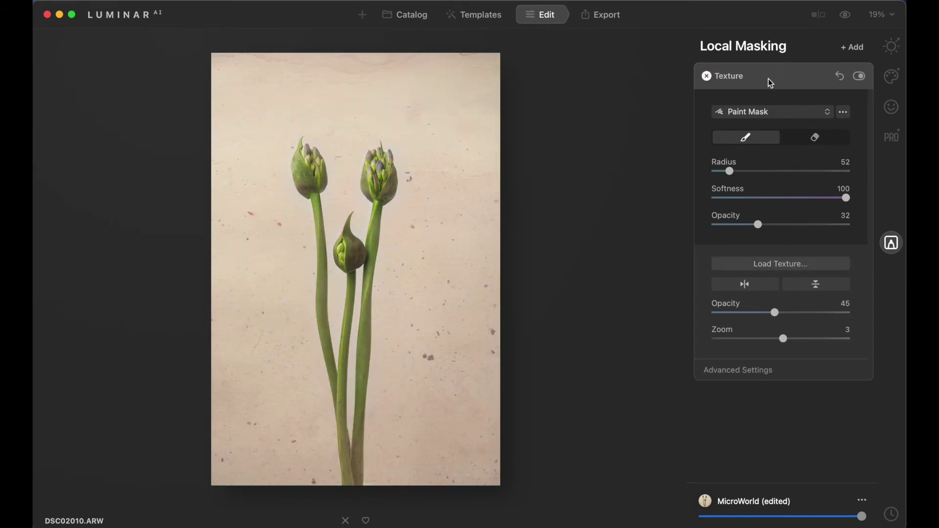
click(727, 78)
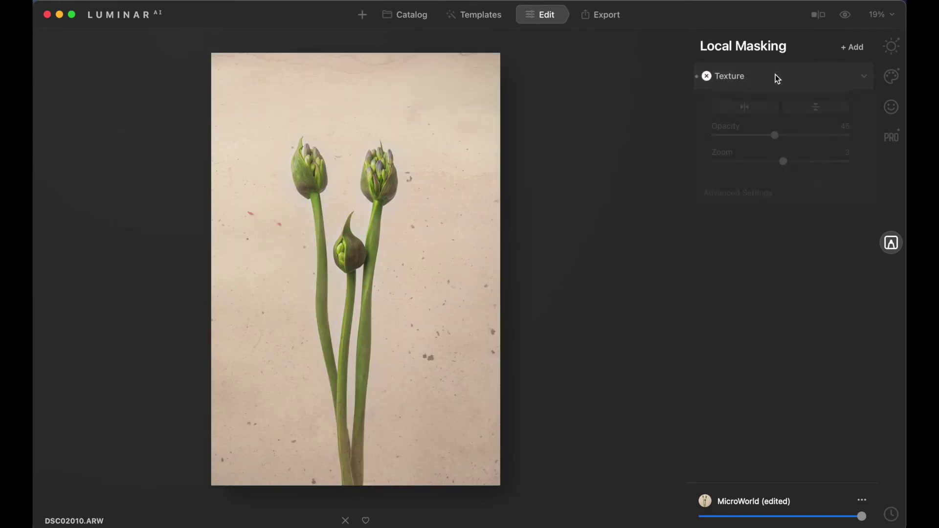
Step: Add a second Texture layer loaded with the tan-vintage-paper image from the vintage paper folder
click(857, 51)
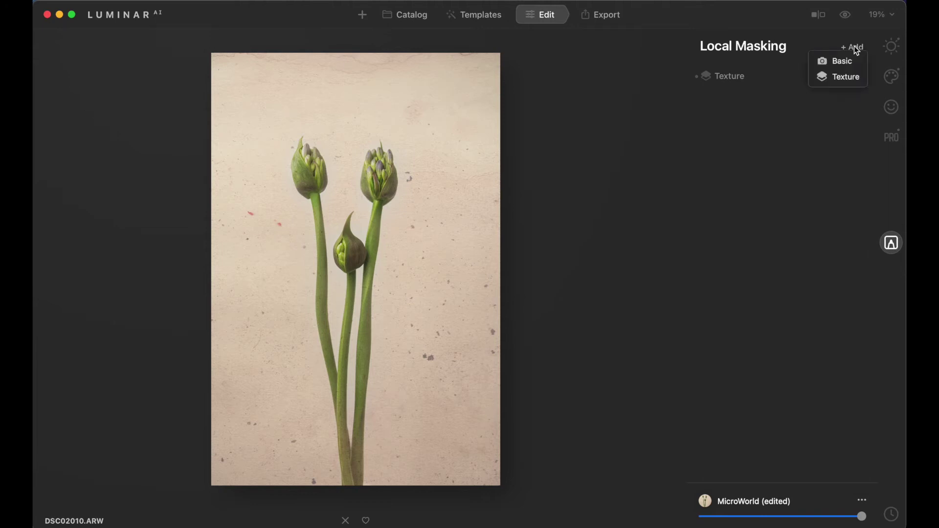
click(844, 77)
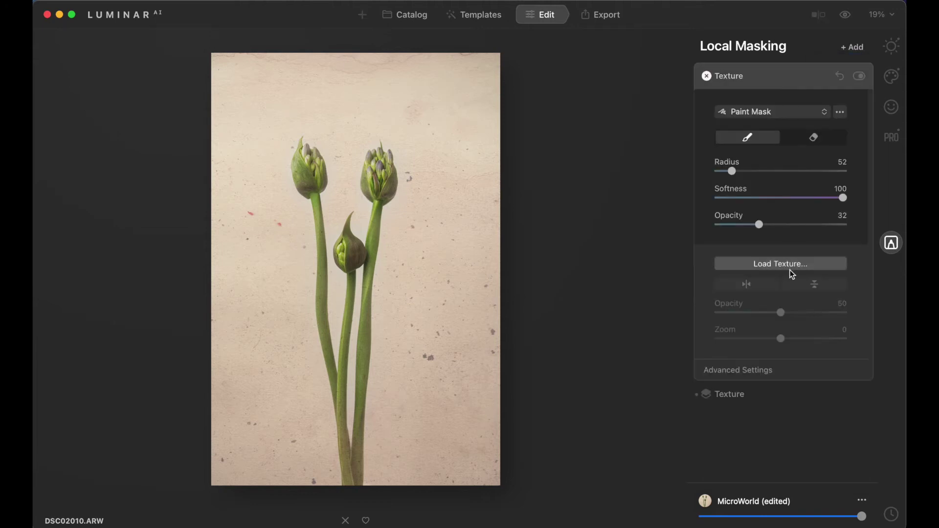
click(784, 264)
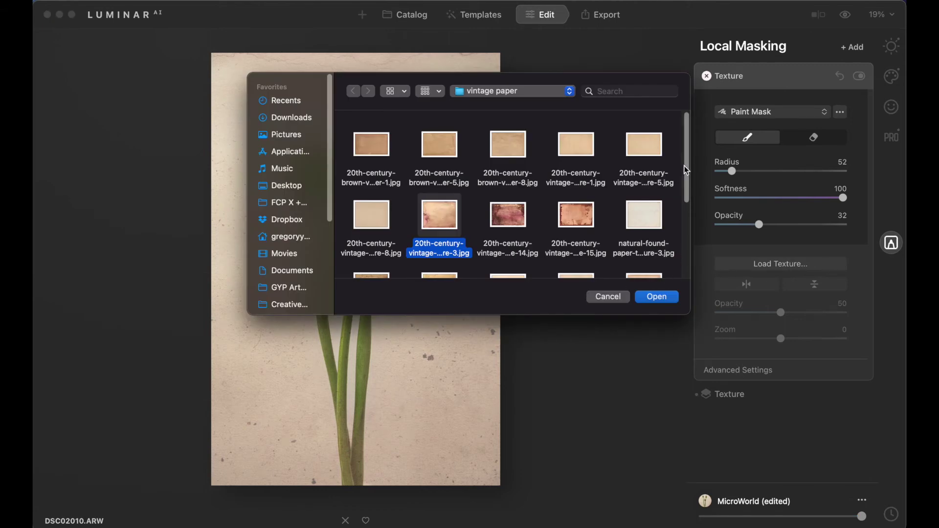
drag(687, 168, 692, 208)
scroll(691, 208, down, 5)
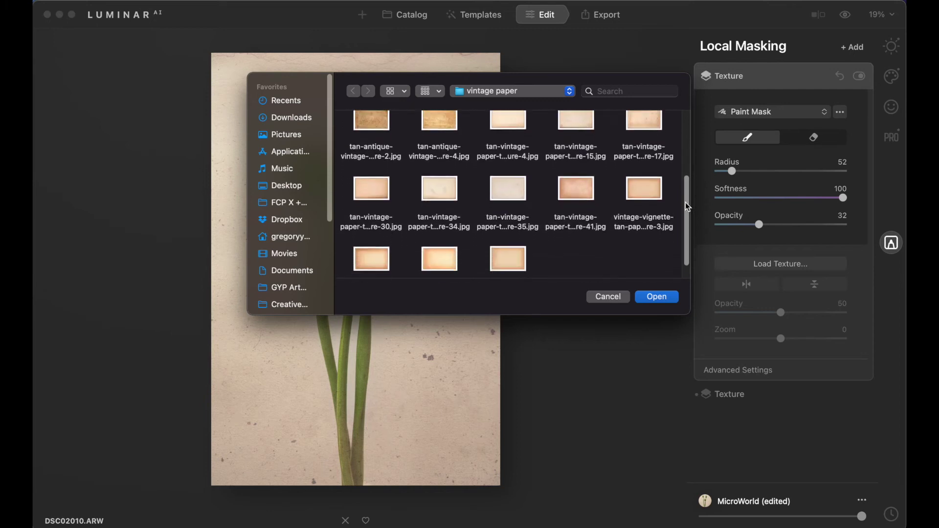
scroll(687, 210, down, 1)
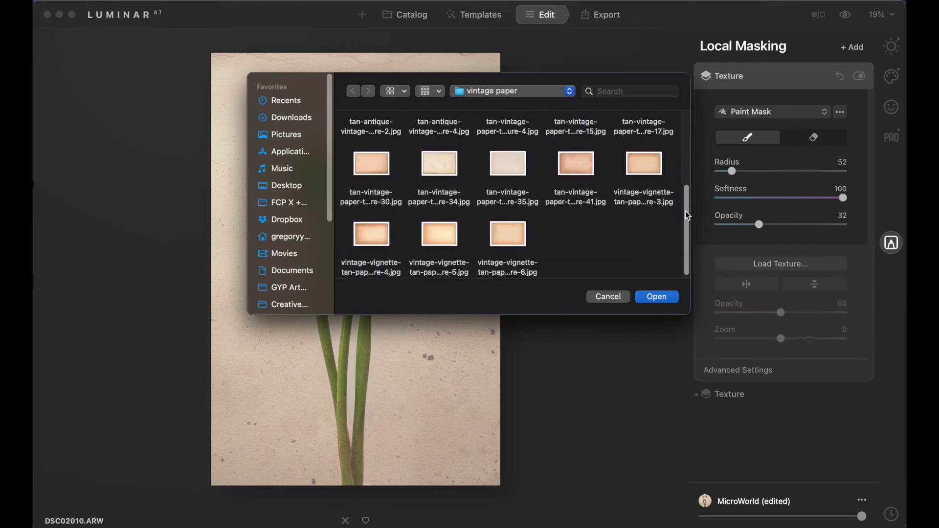
click(581, 165)
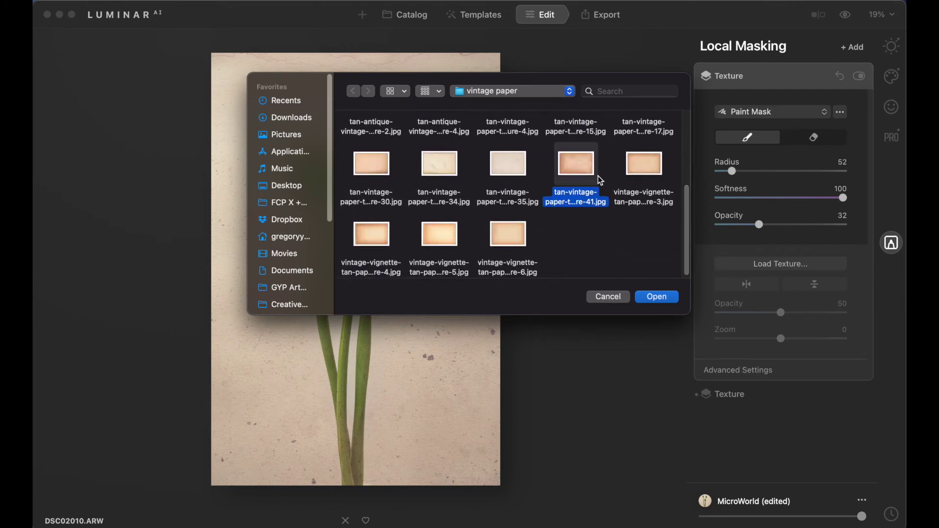
click(651, 296)
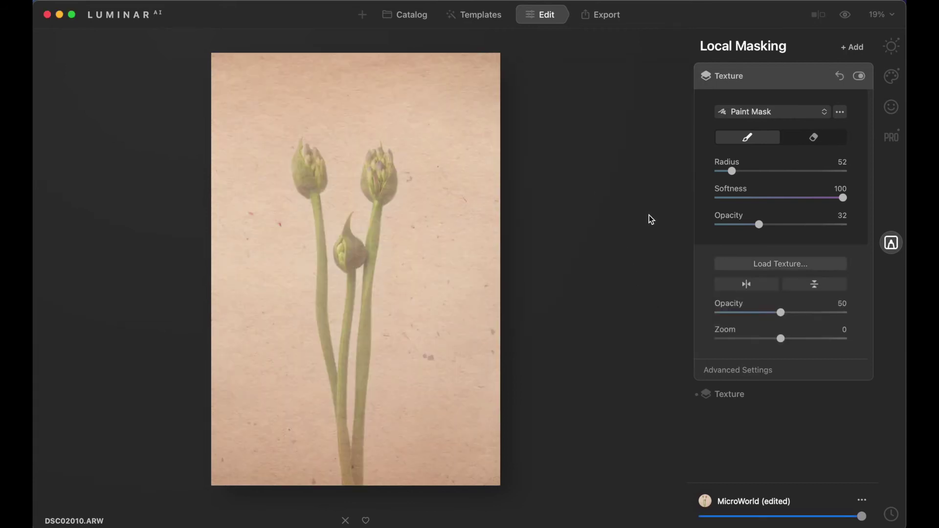
Step: Mask the tan paper texture with a radial circle drawn from the centre bud and shifted upward
click(751, 113)
click(748, 130)
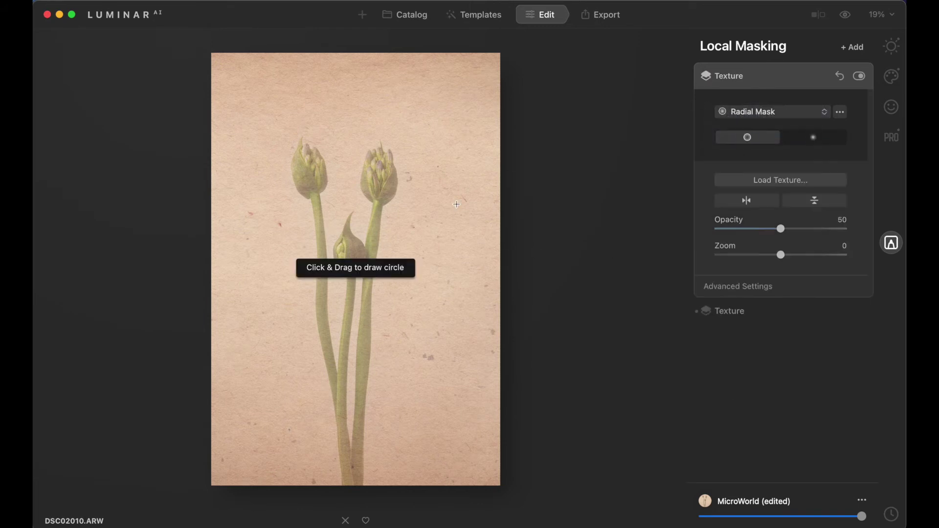
mouse_move(350, 220)
mouse_down()
mouse_move(349, 292)
mouse_move(327, 286)
mouse_up()
drag(350, 220, 353, 198)
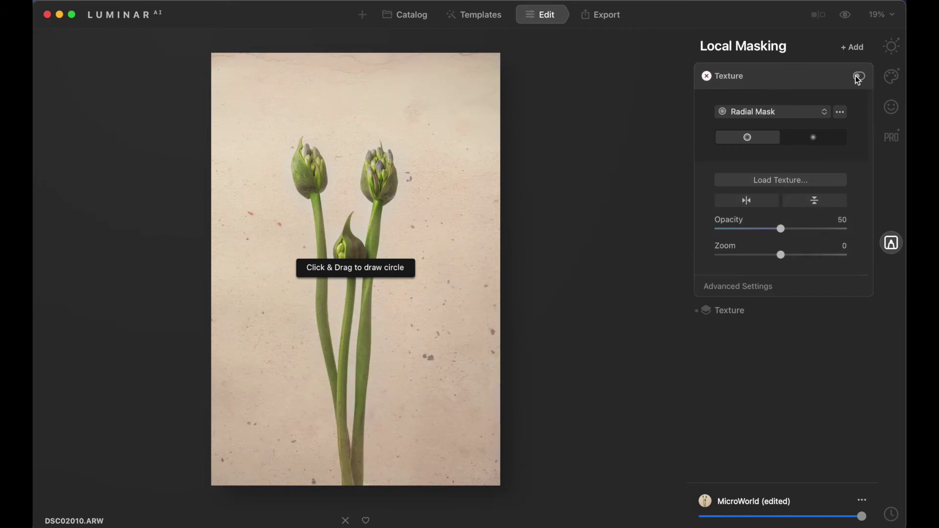
click(791, 80)
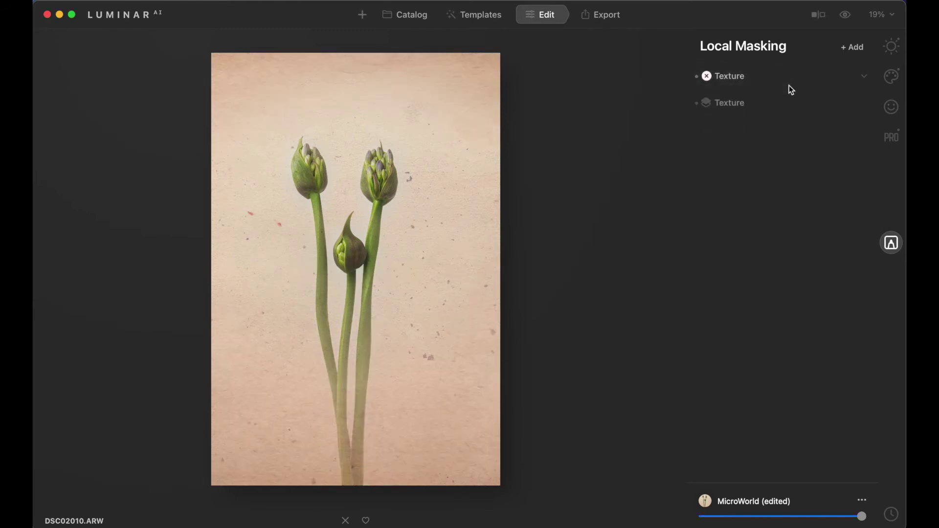
Step: Erase the first texture off the left and right buds with an eraser at opacity 42, radius 16
click(777, 105)
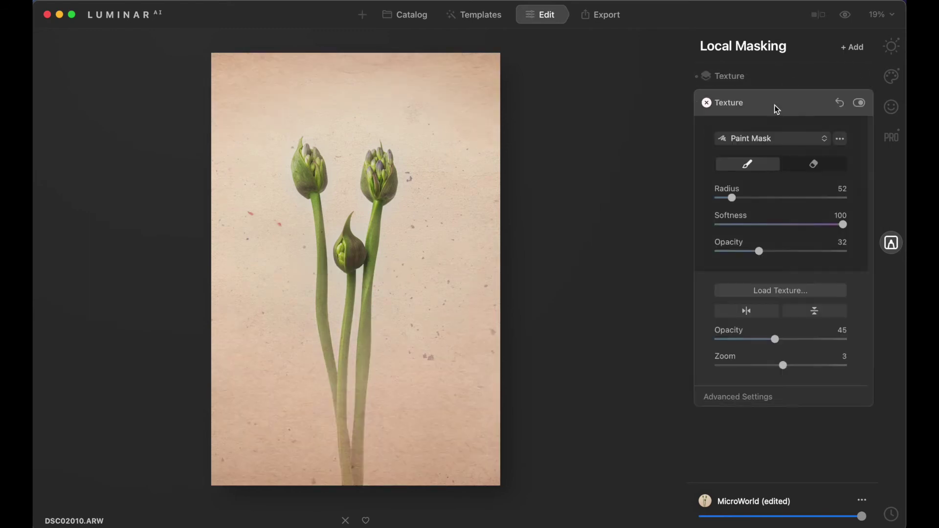
click(814, 165)
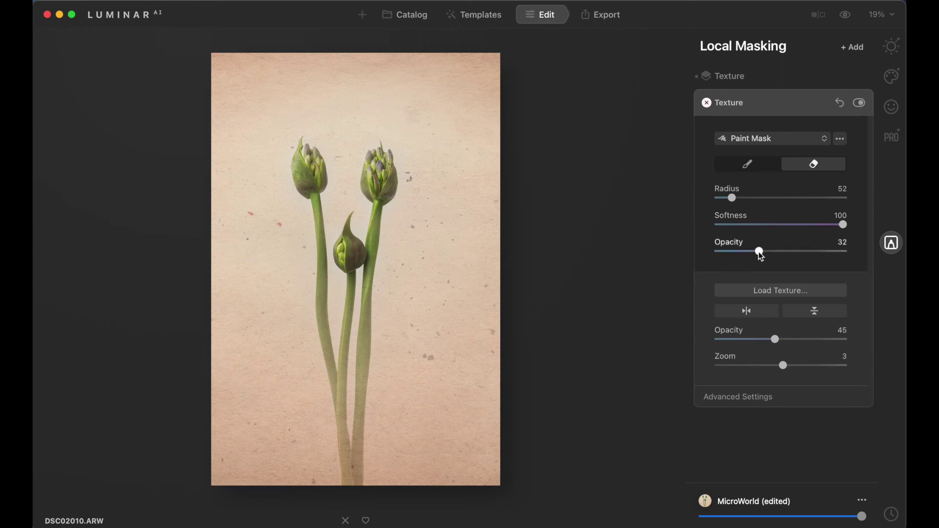
drag(759, 251, 771, 251)
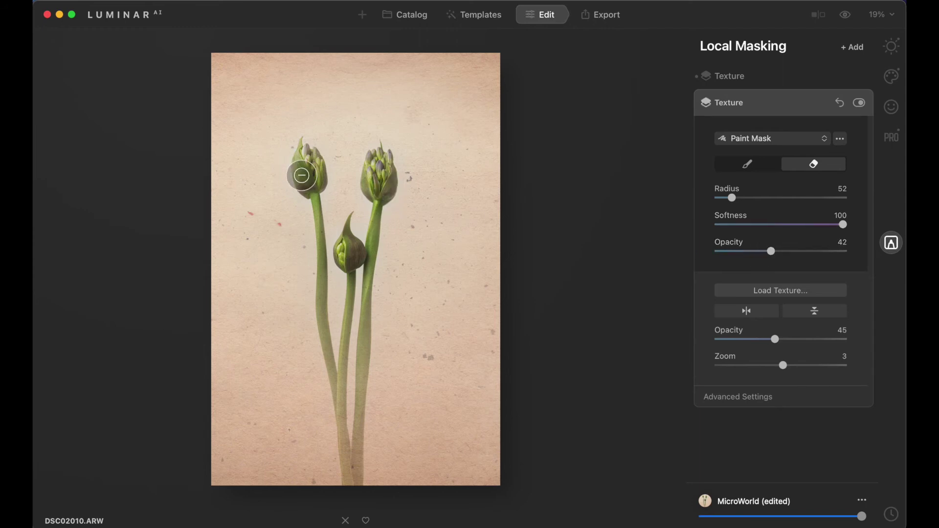
key(bracketleft)
key(bracketleft)
key(bracketleft)
key(bracketleft)
key(bracketleft)
key(bracketleft)
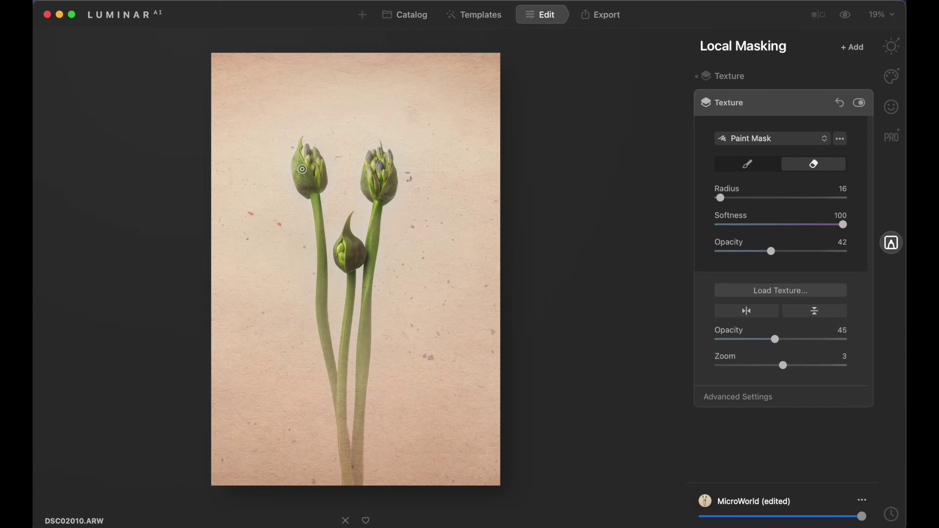
mouse_move(299, 161)
mouse_down()
mouse_move(301, 192)
mouse_move(299, 169)
mouse_move(302, 177)
mouse_up()
drag(391, 191, 381, 207)
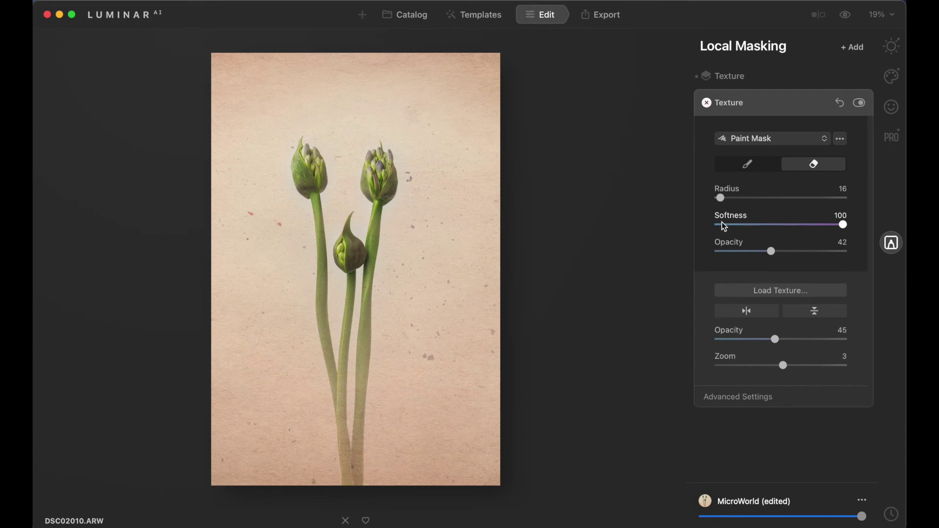
Step: Apply the Creative Mystical effect to the photo at an amount of 57
click(768, 101)
click(892, 46)
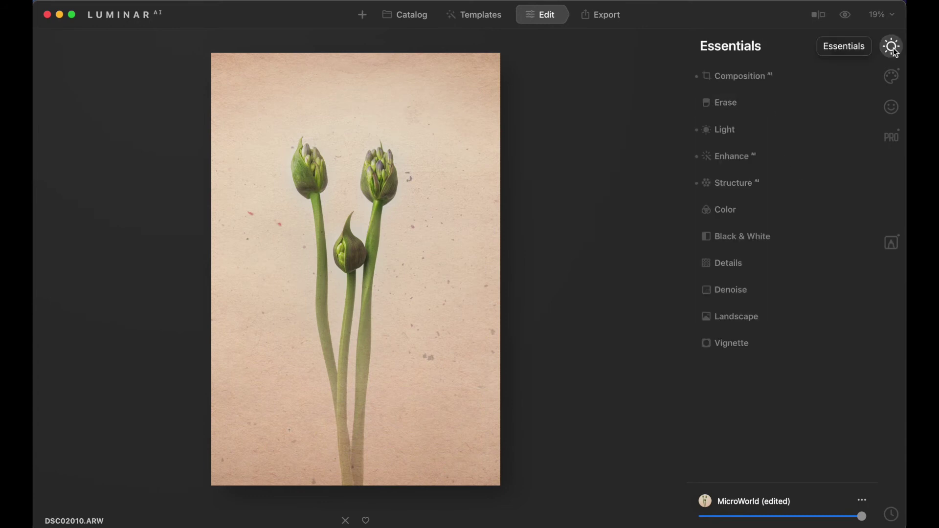
click(892, 77)
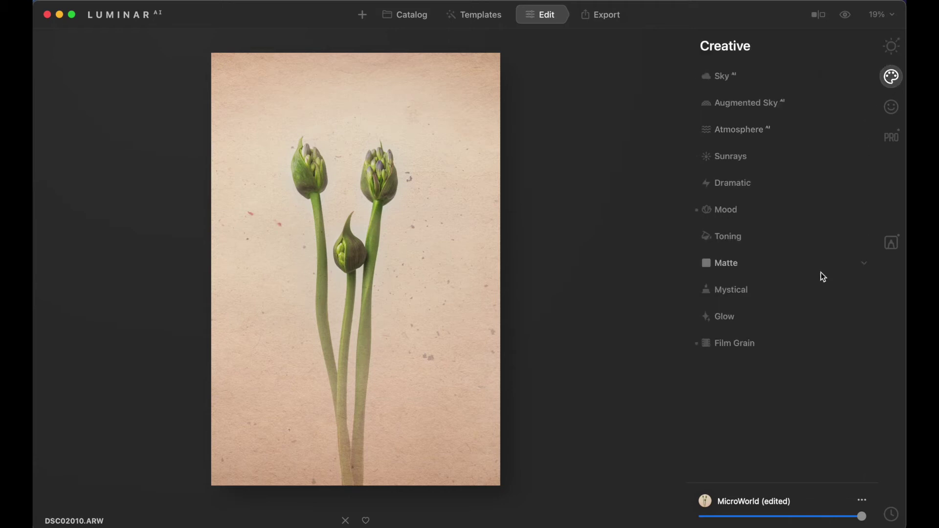
click(763, 294)
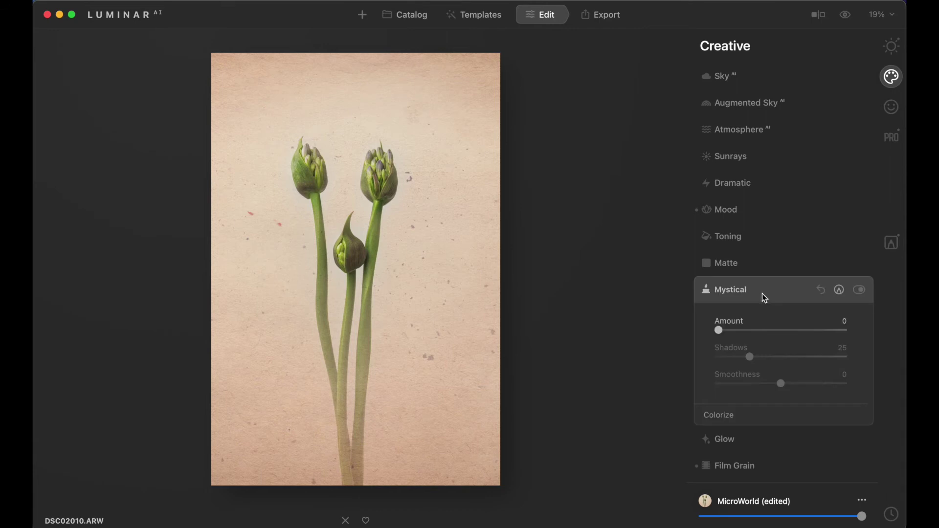
drag(717, 331, 753, 330)
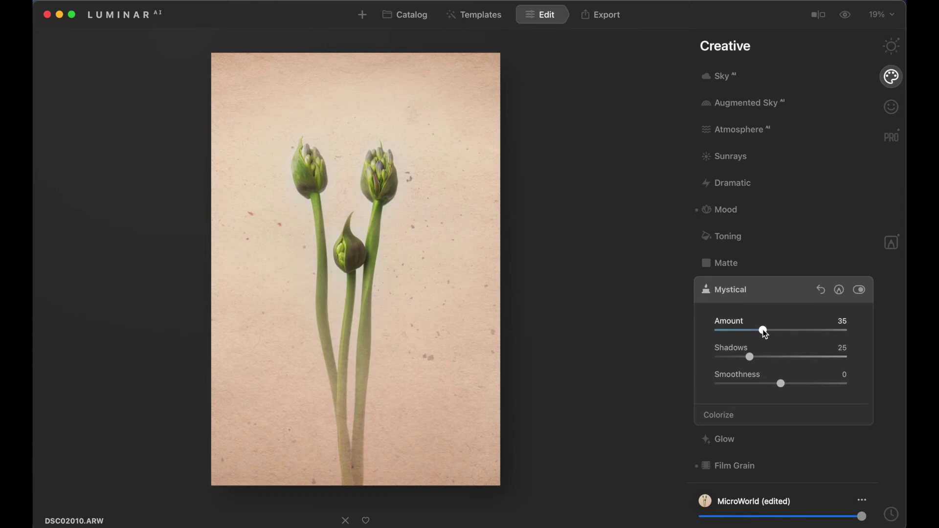
Step: Compare Mystical on and off at 100% zoom on the right bud, then lower its amount to about 17
click(859, 291)
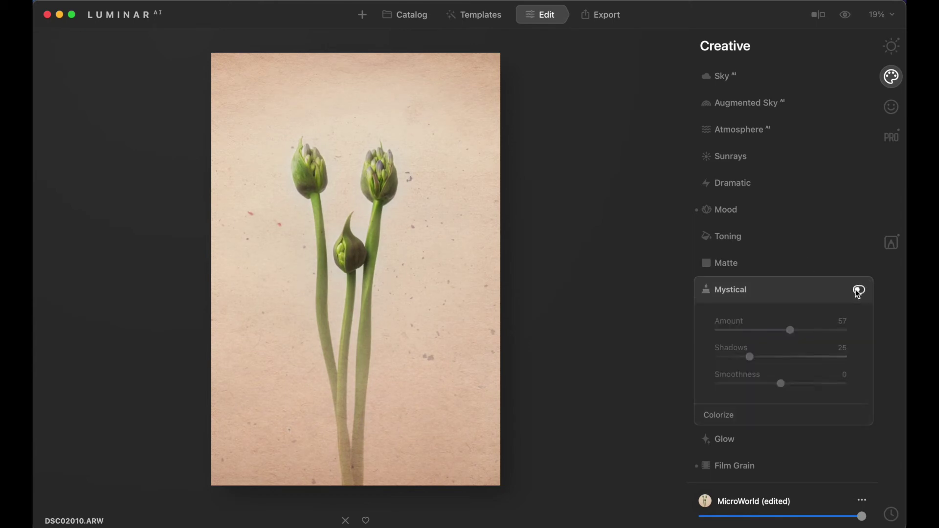
click(861, 291)
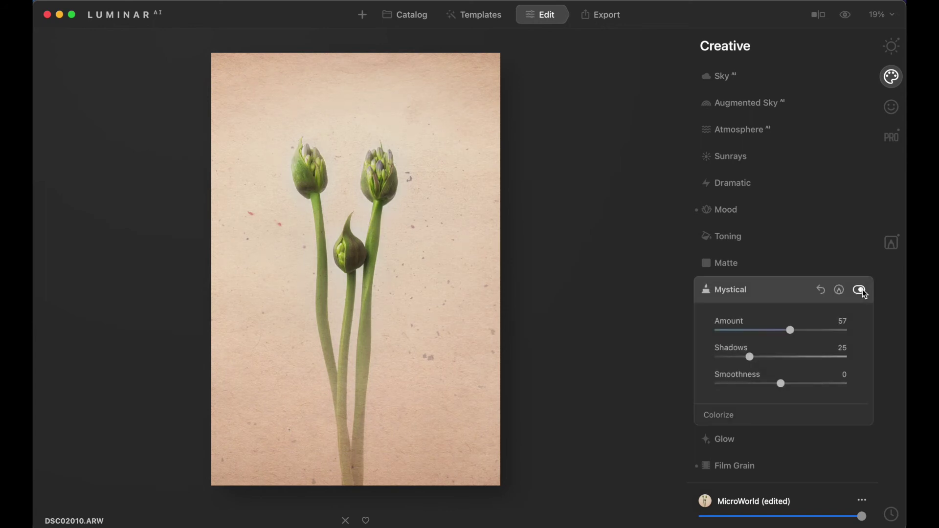
click(384, 169)
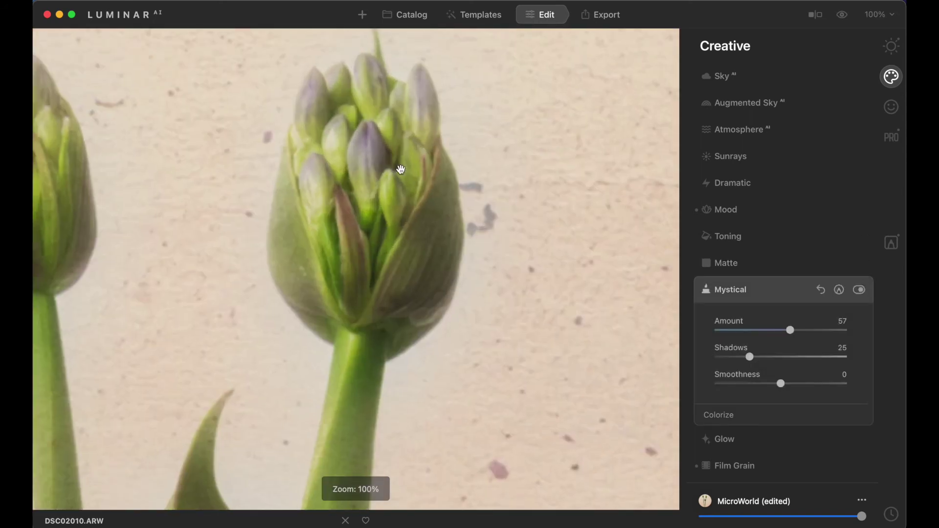
click(860, 291)
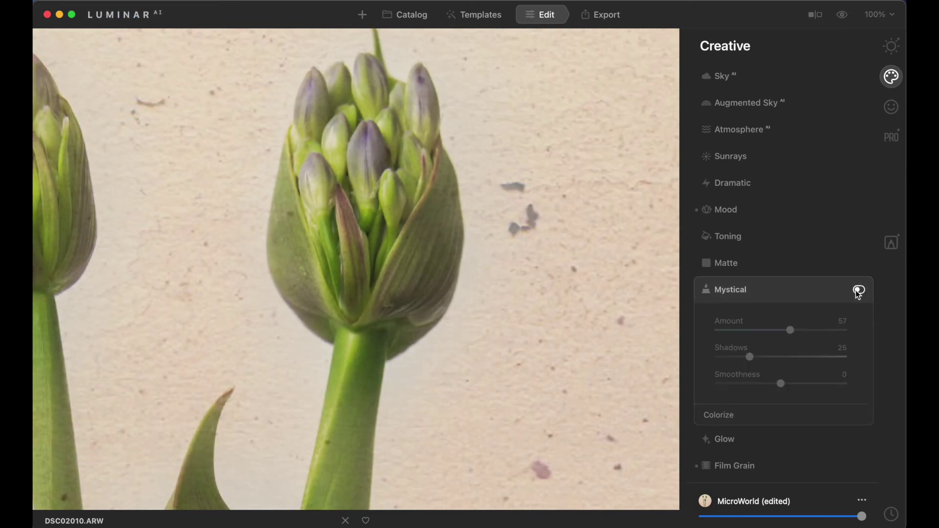
click(861, 290)
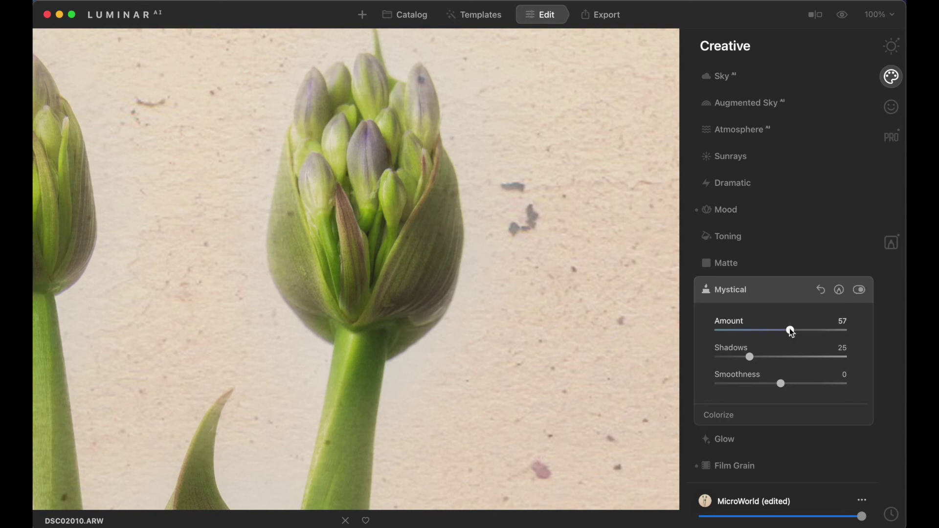
drag(789, 329, 752, 333)
drag(758, 332, 738, 333)
Step: Set Glow to the Orton Effect type at amount 20, compare it on and off, and show its mask options
click(731, 289)
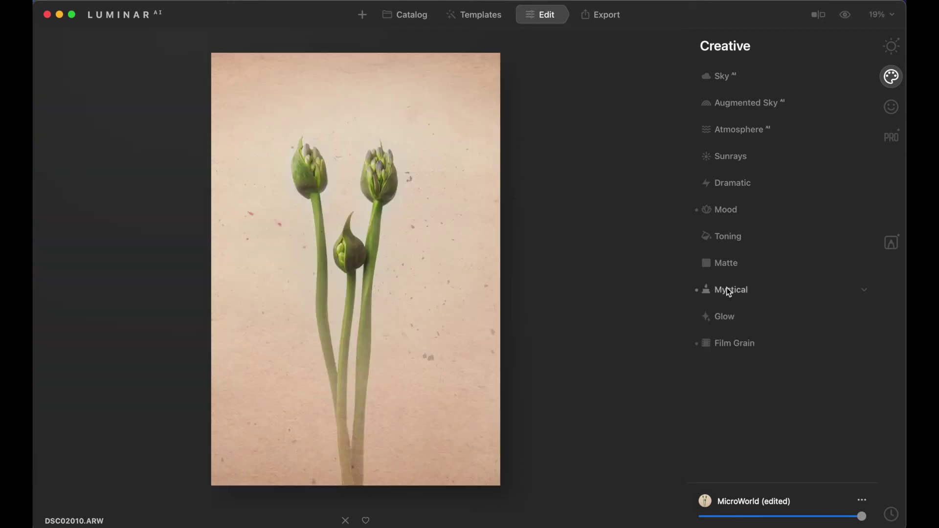
click(724, 313)
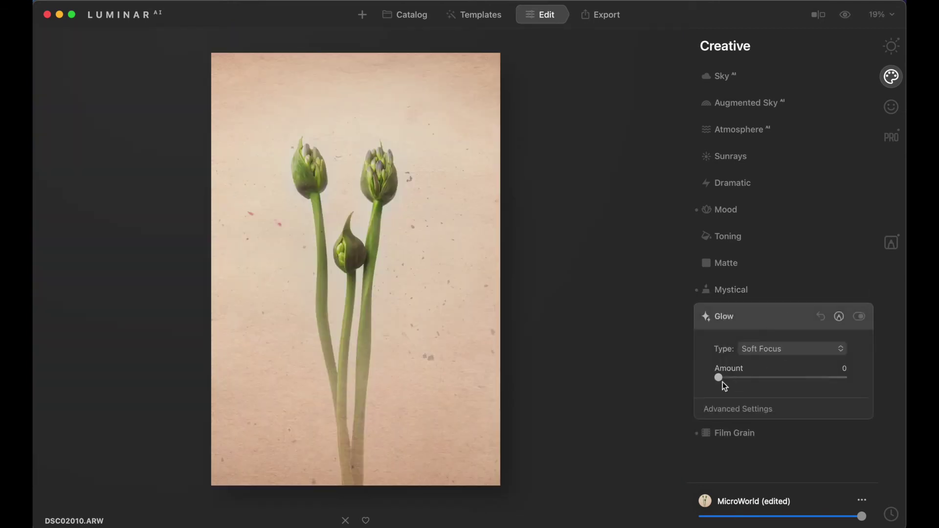
click(767, 348)
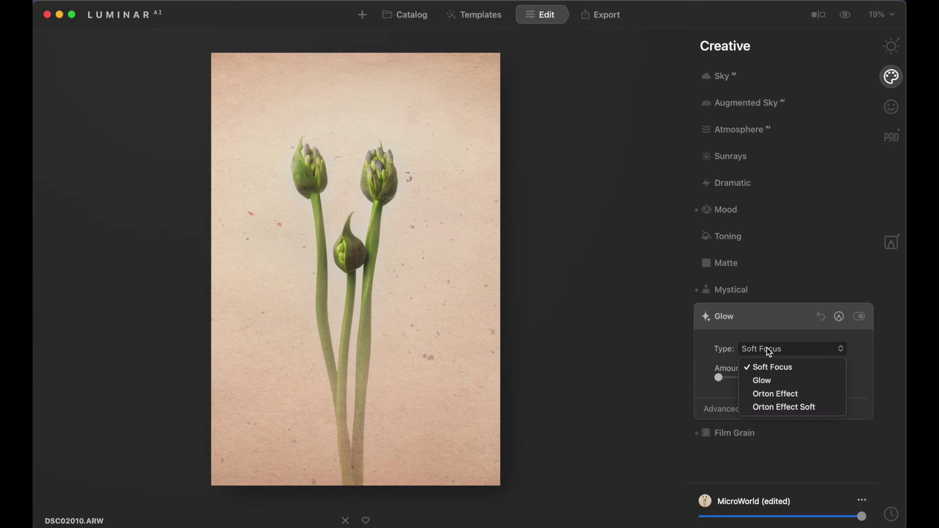
click(769, 394)
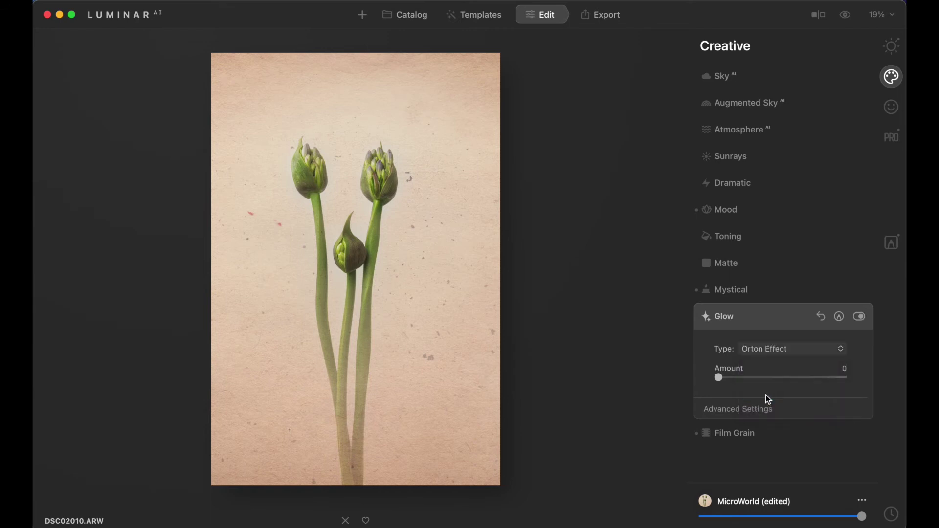
click(740, 378)
drag(746, 383, 744, 383)
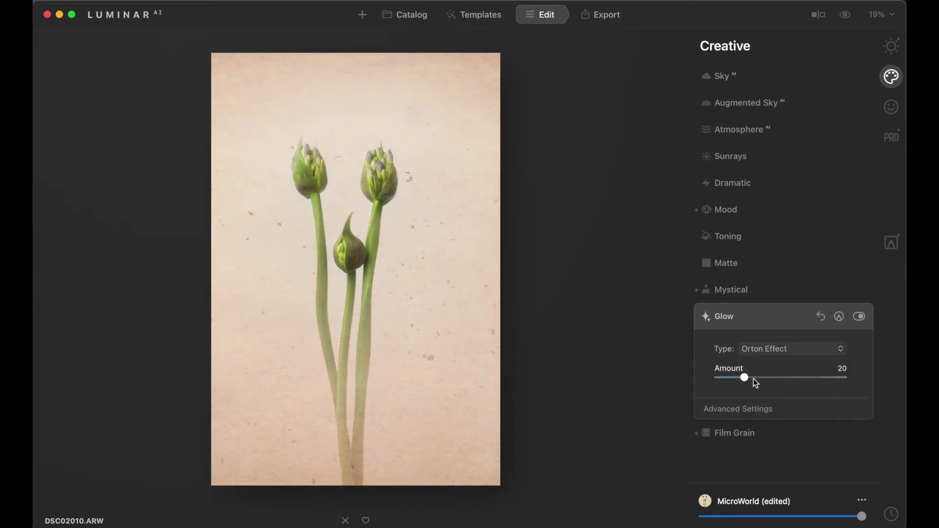
click(859, 317)
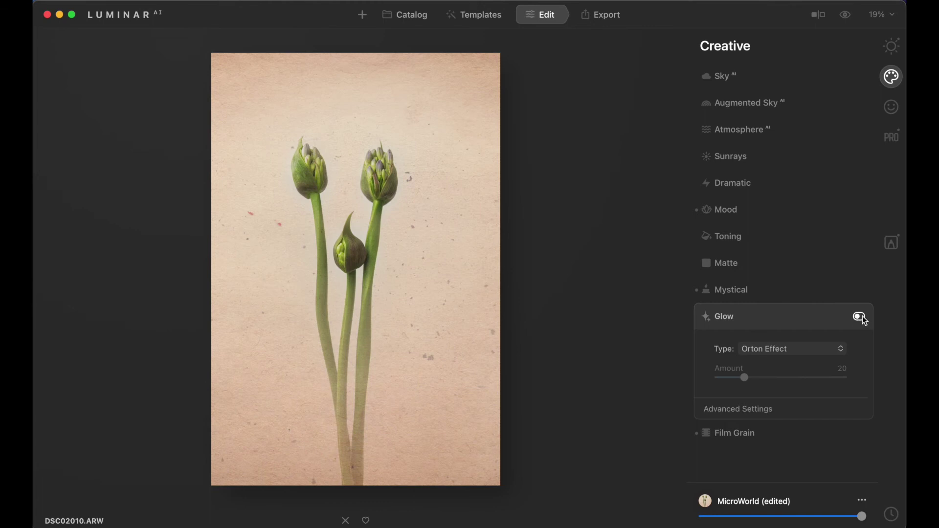
click(861, 318)
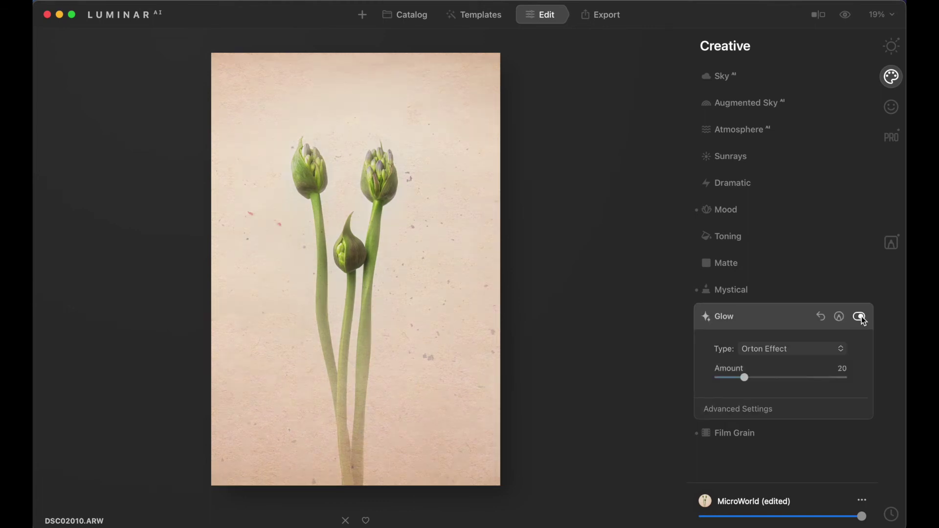
click(841, 319)
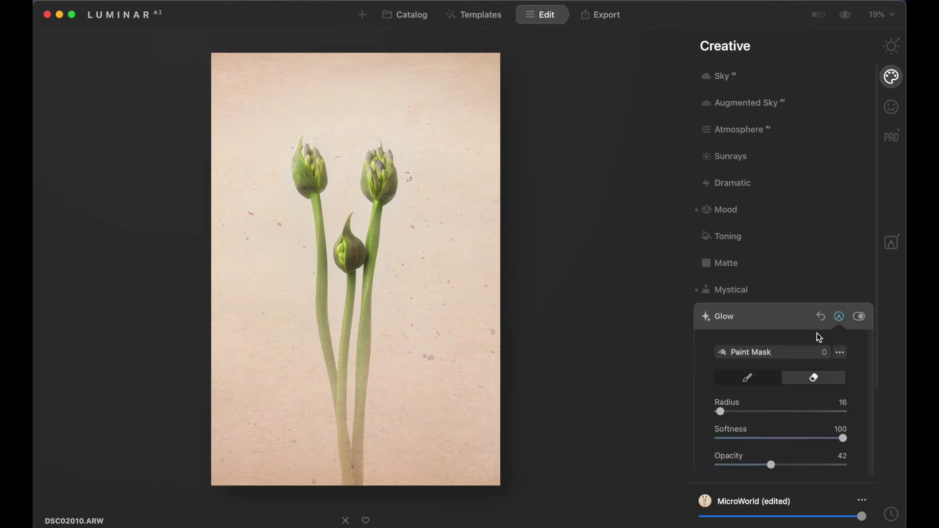
Step: Confine the Orton glow to a tall vertical radial ellipse centred on the buds, checking it on and off
click(754, 354)
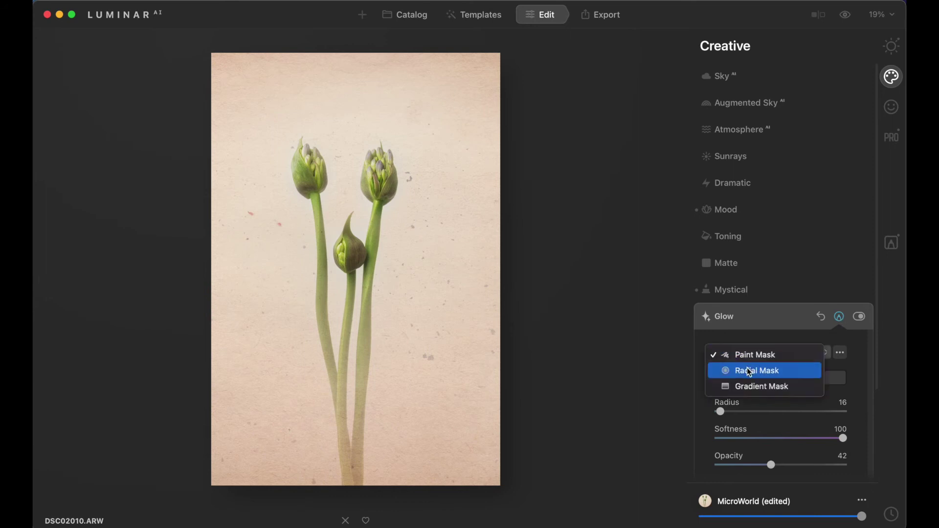
click(747, 372)
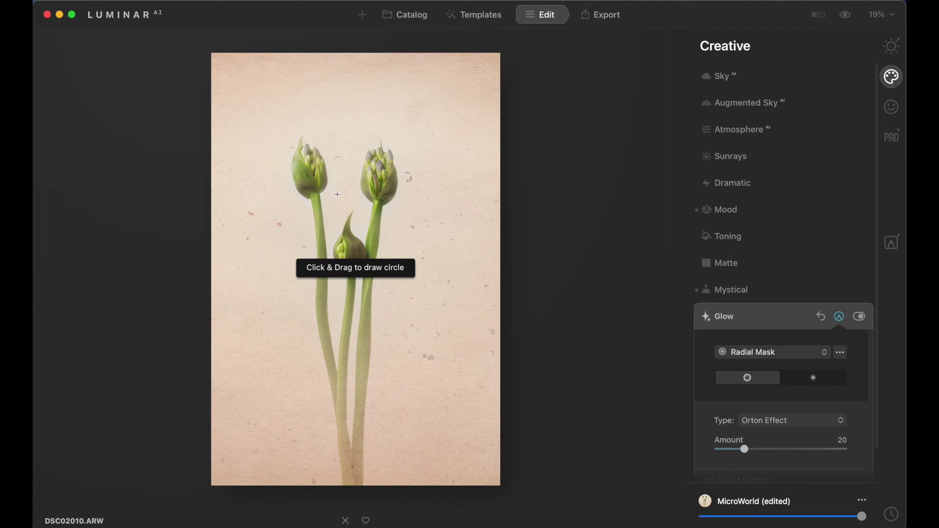
drag(338, 194, 487, 194)
drag(336, 194, 324, 222)
drag(475, 223, 441, 224)
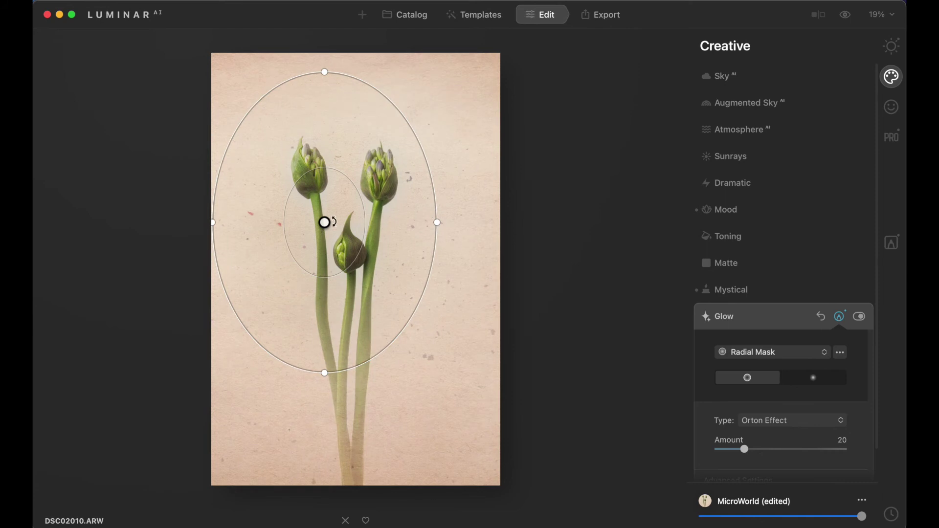
drag(325, 222, 354, 221)
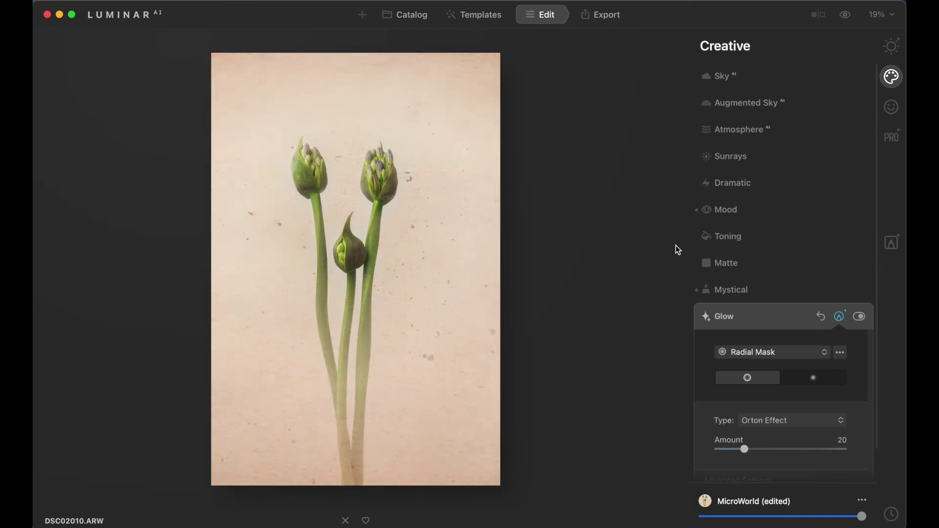
click(859, 318)
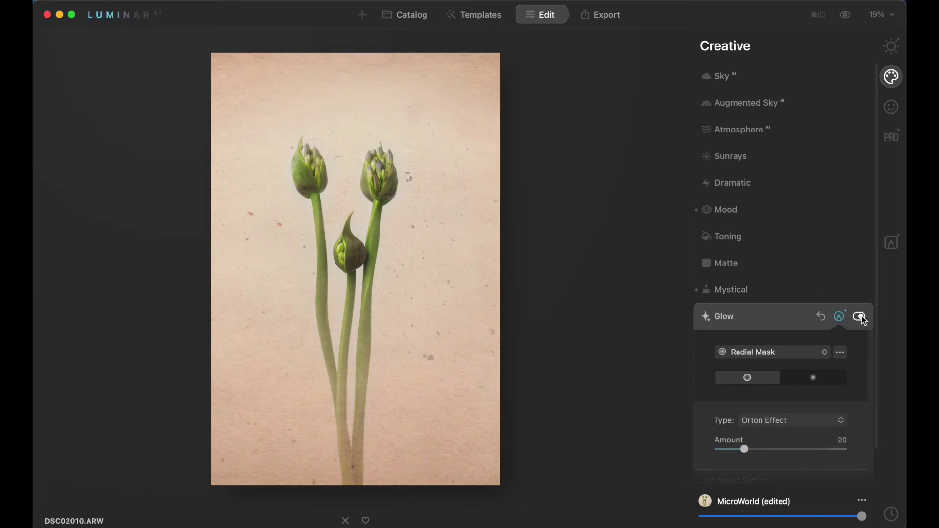
click(861, 318)
click(783, 321)
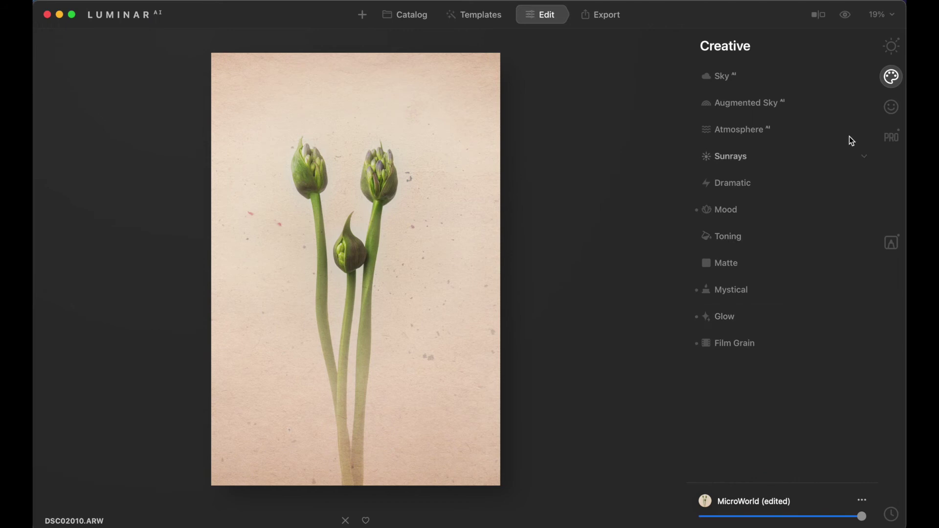
Step: Add a Vignette with Size 10 centred on the buds, settling its amount at -57
click(892, 49)
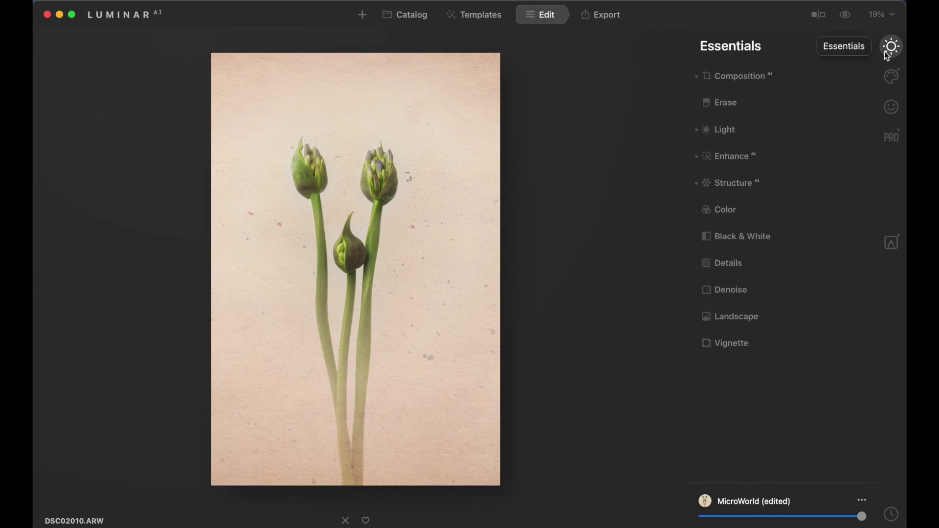
click(732, 344)
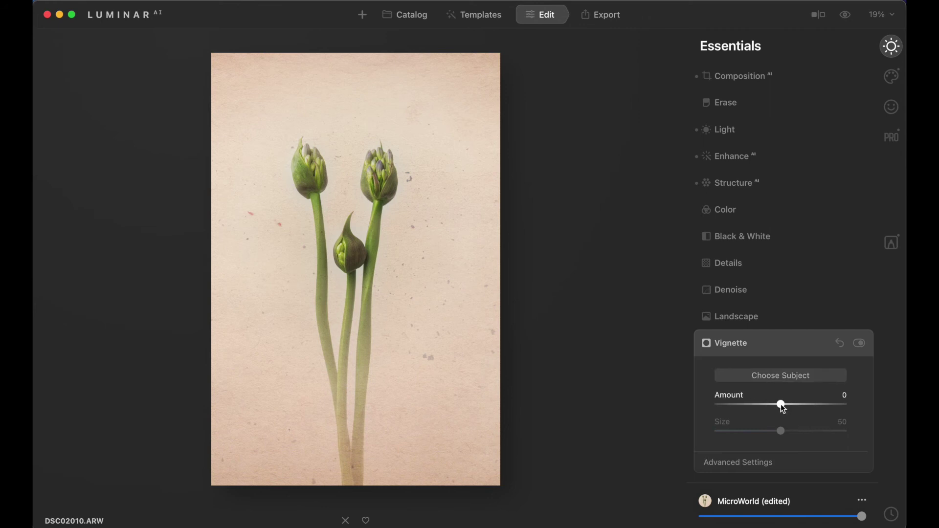
drag(782, 408, 747, 402)
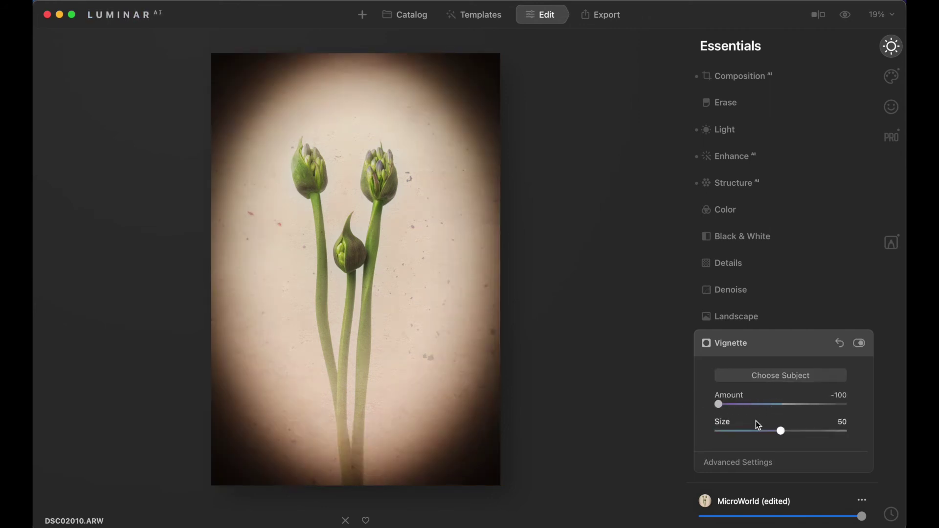
drag(781, 432, 729, 429)
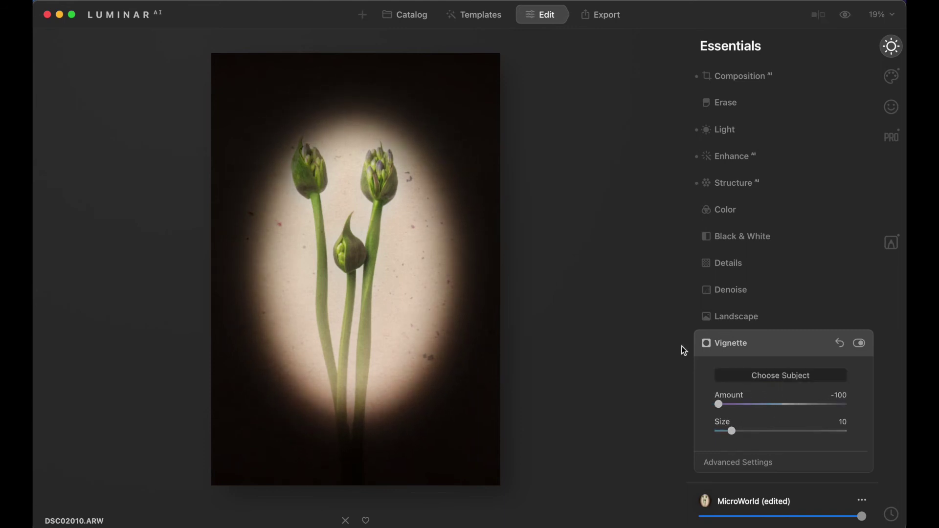
click(349, 219)
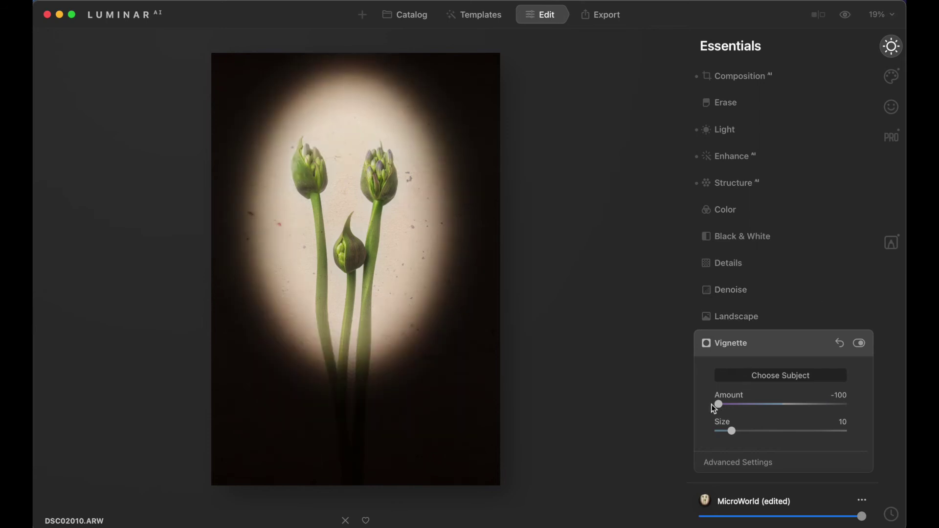
drag(718, 404, 749, 397)
Step: Set the vignette's advanced Feather to 52 and Inner Light to 5
click(775, 463)
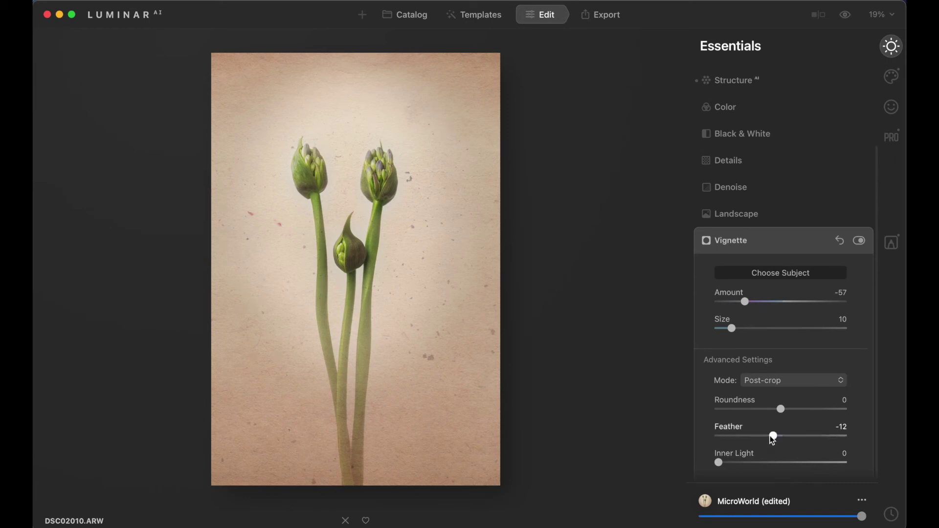
drag(773, 435, 815, 442)
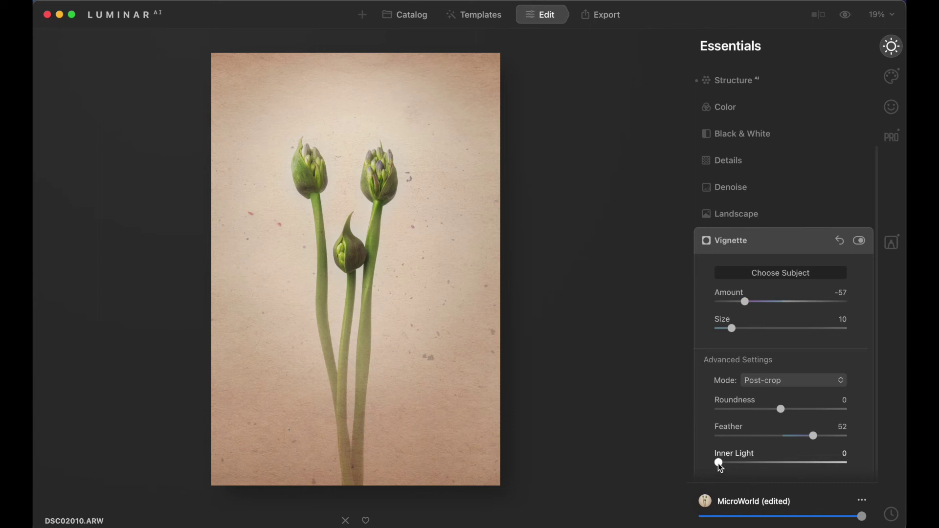
drag(719, 463, 741, 464)
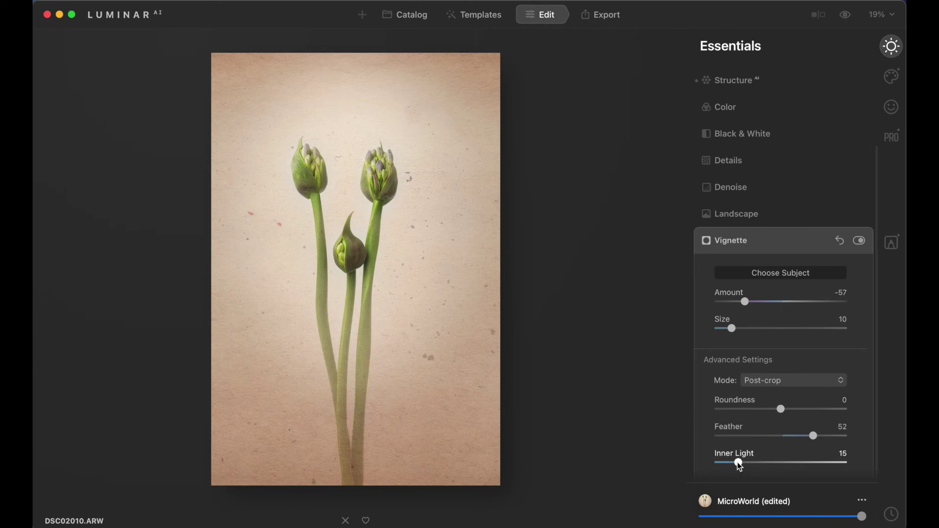
drag(737, 462, 726, 463)
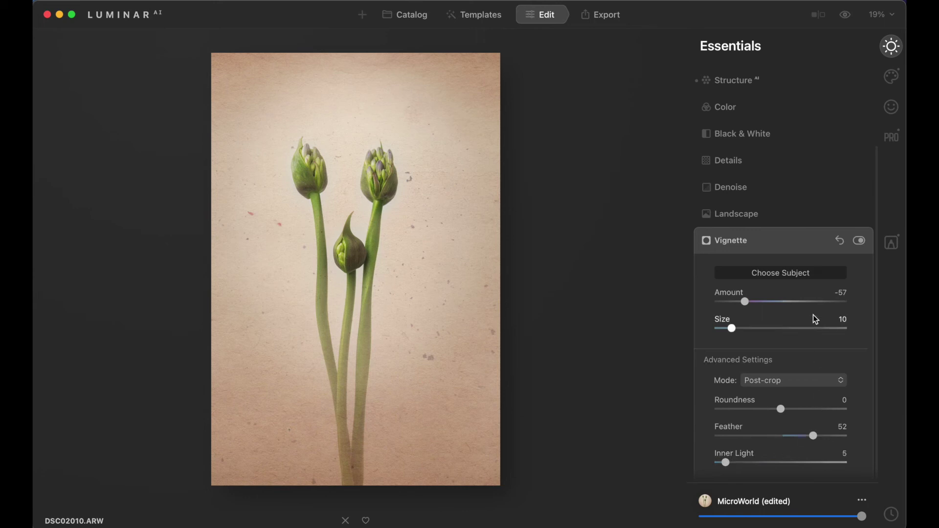
click(778, 237)
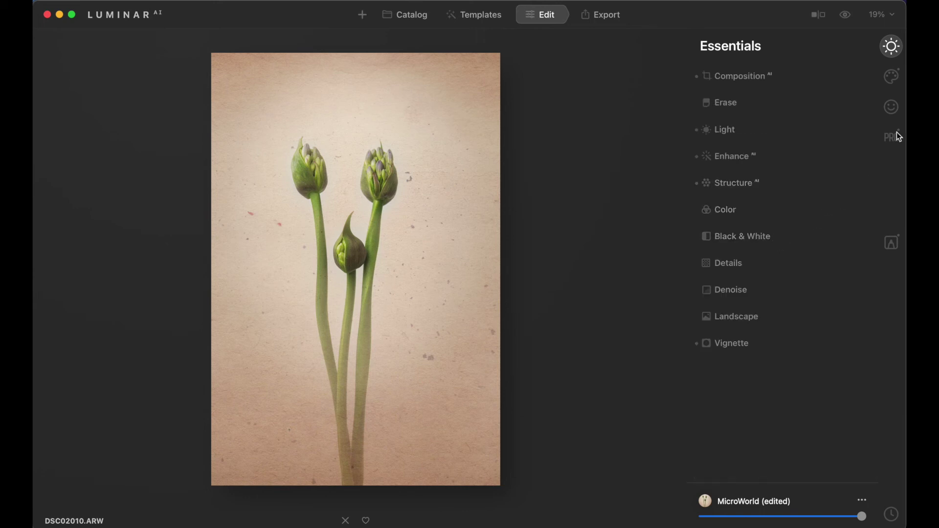
Step: Add a Texture layer loaded with the reddish 20th-century vintage paper file at opacity 49
click(891, 243)
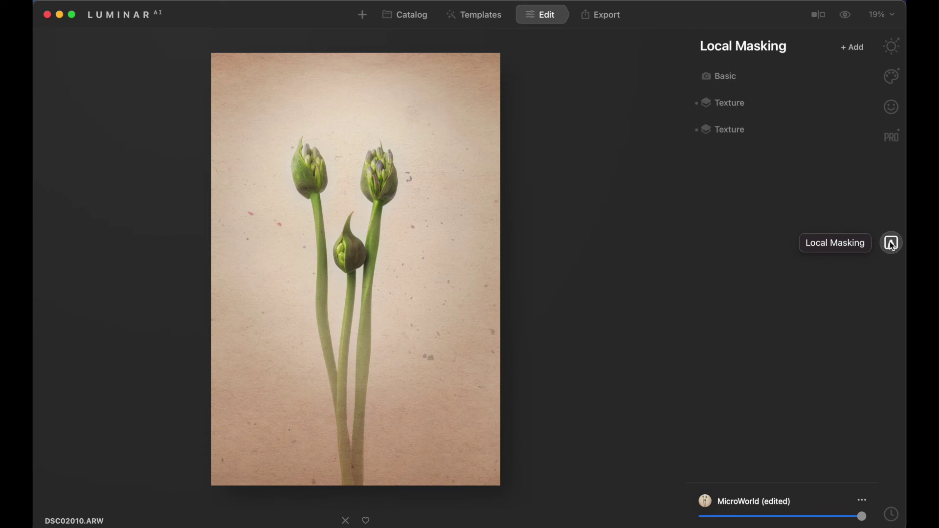
click(851, 47)
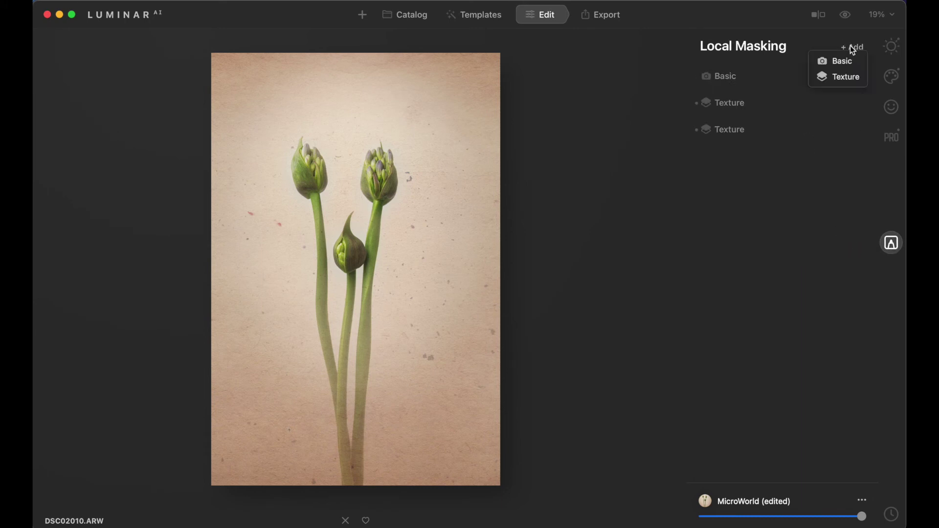
click(844, 73)
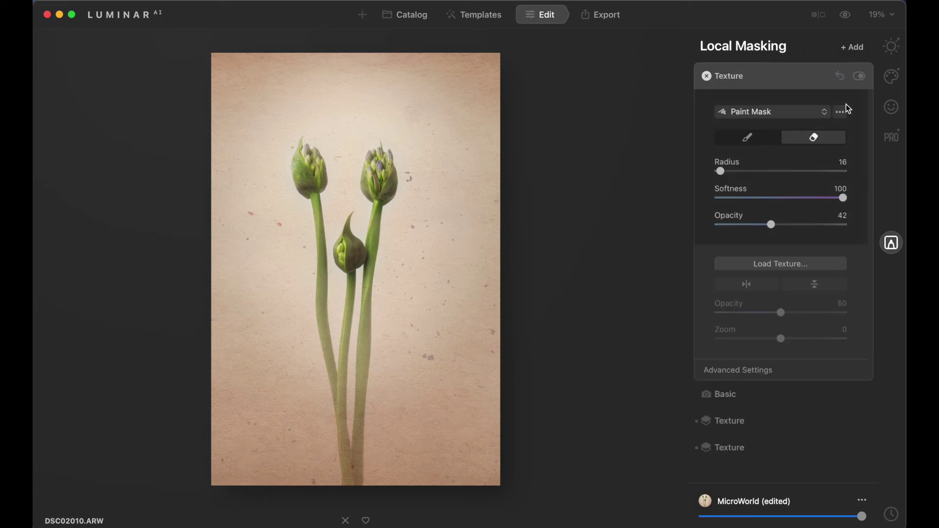
click(771, 267)
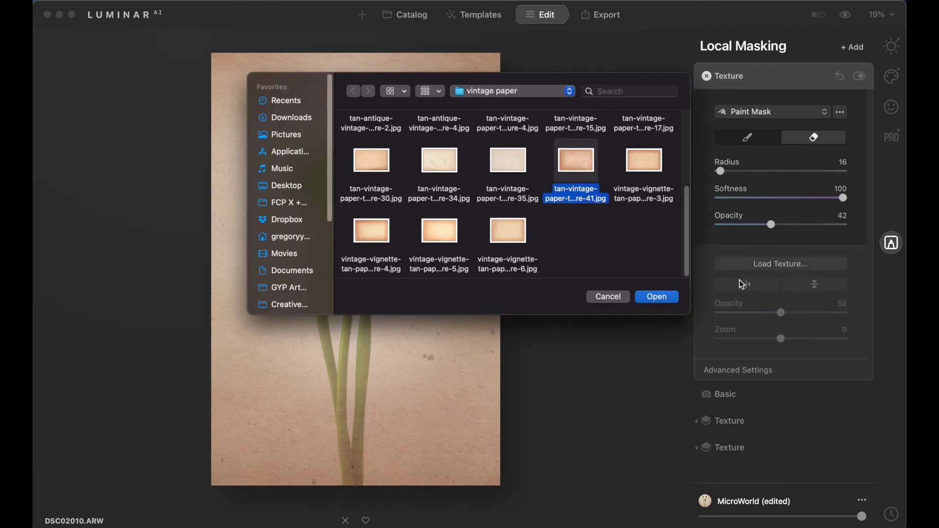
drag(687, 232, 685, 166)
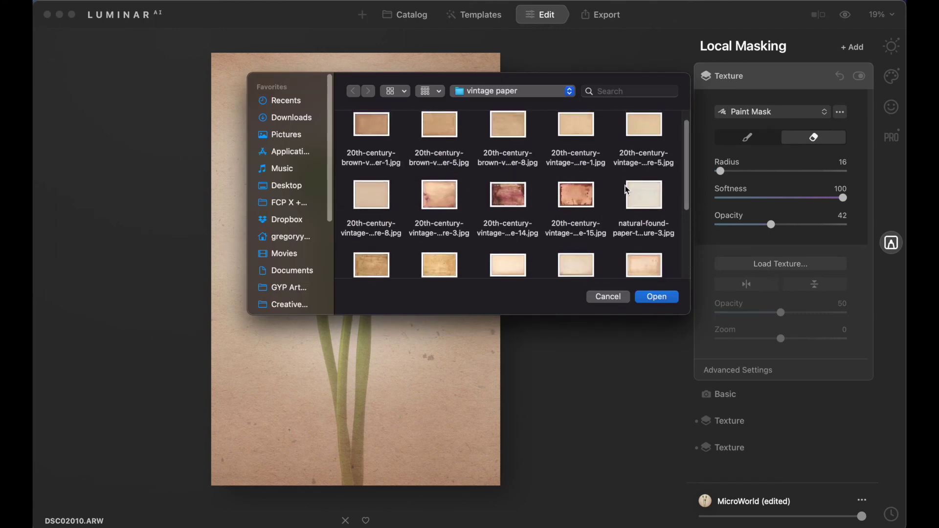
click(517, 199)
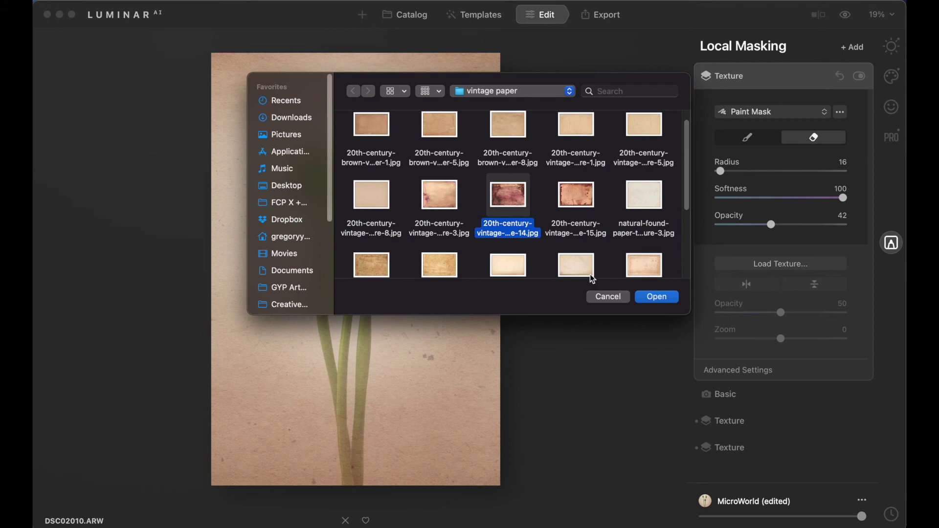
click(644, 298)
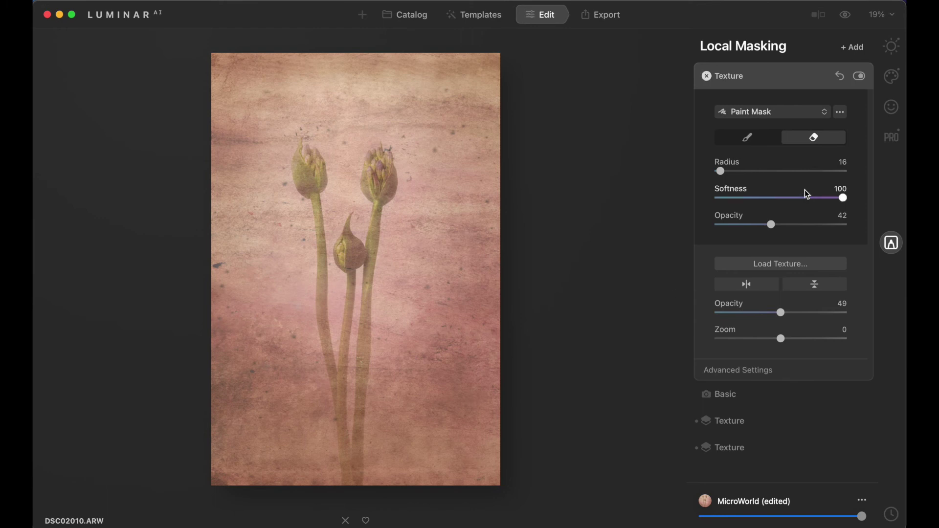
Step: Set the texture layer's blend mode to Color and its Hue to 32 for a warm beige tint
click(749, 373)
scroll(855, 344, down, 5)
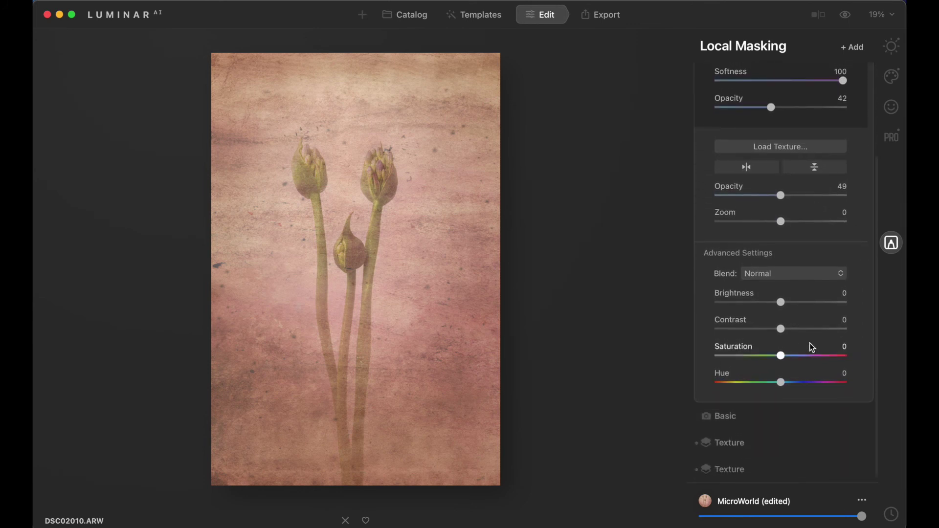
click(840, 275)
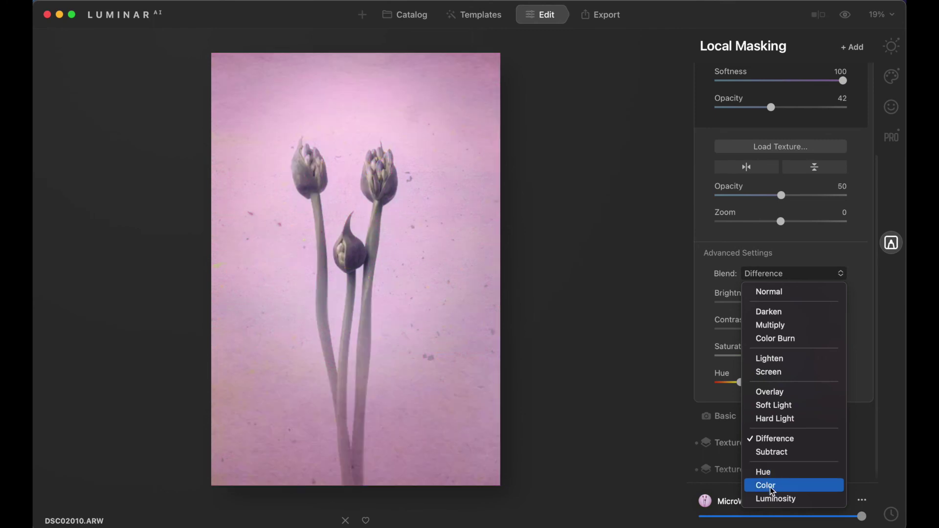
click(771, 487)
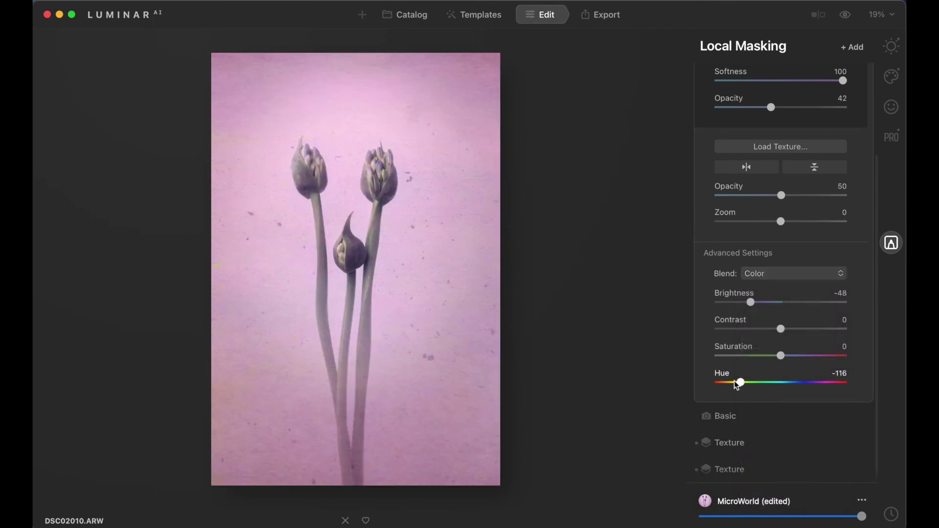
drag(735, 381, 792, 386)
Step: Drop the texture layer's Contrast to -60, comparing the photo with the texture hidden and shown
scroll(775, 207, up, 2)
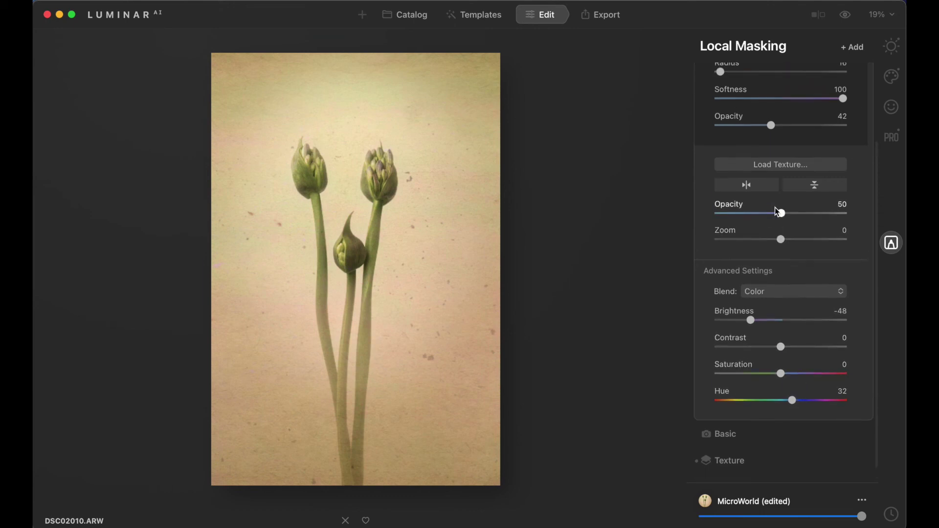
scroll(777, 211, up, 5)
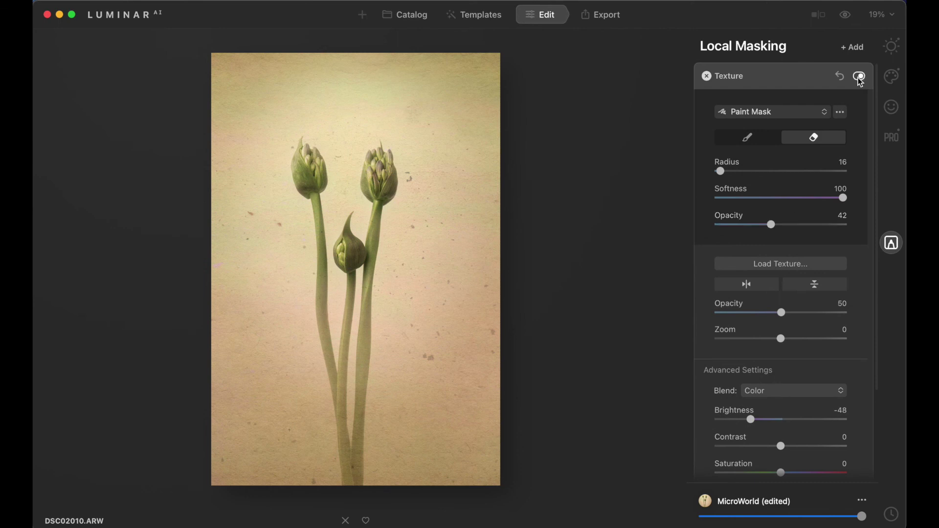
click(860, 76)
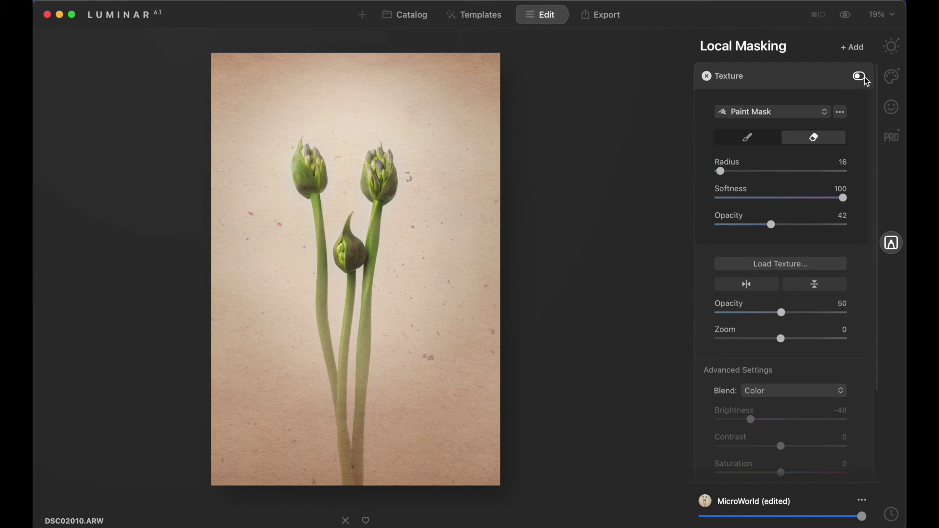
click(864, 77)
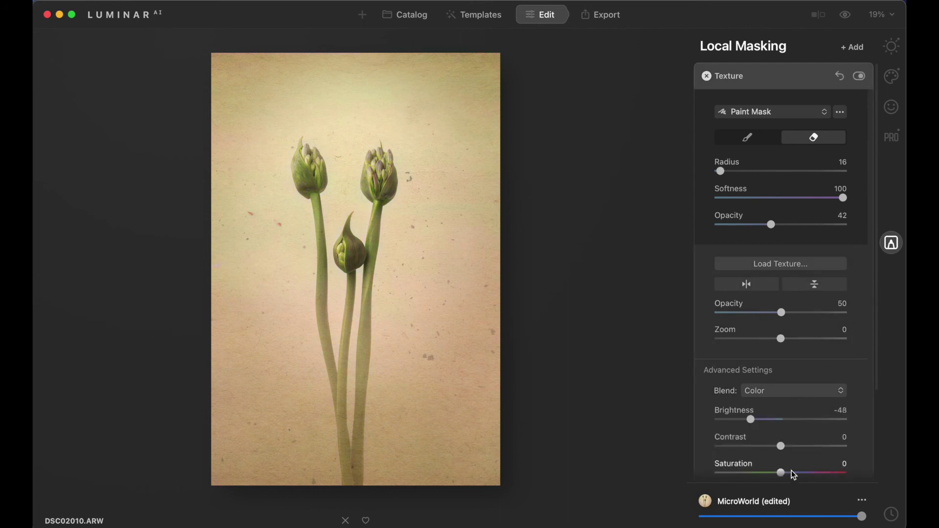
scroll(858, 367, down, 3)
scroll(857, 365, down, 3)
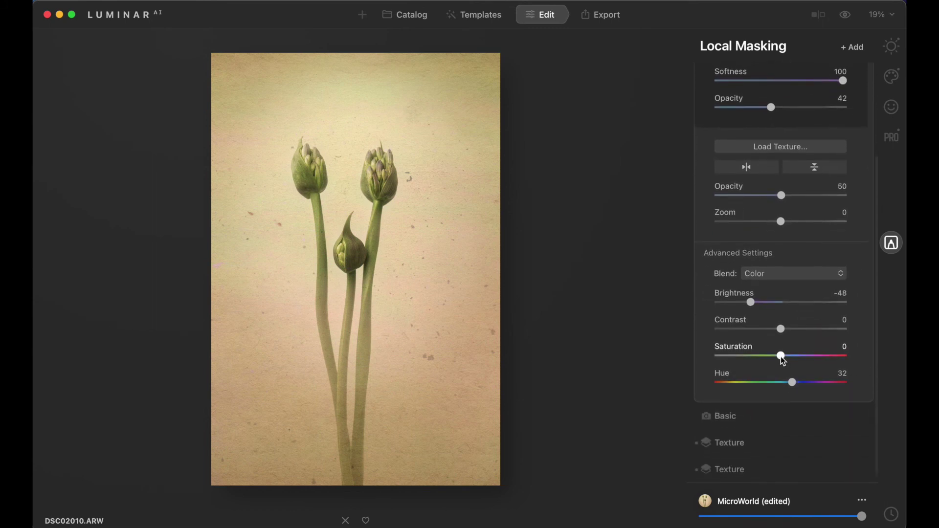
drag(781, 331, 741, 339)
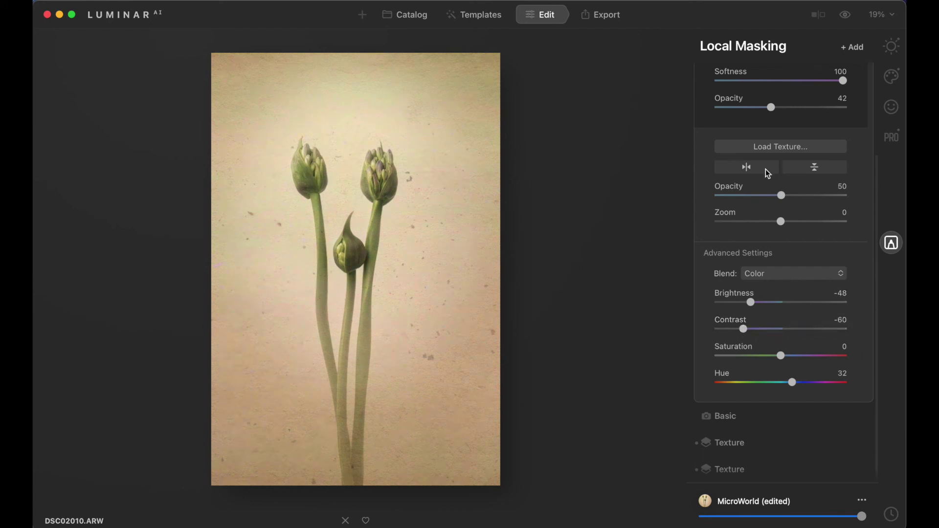
scroll(766, 169, up, 5)
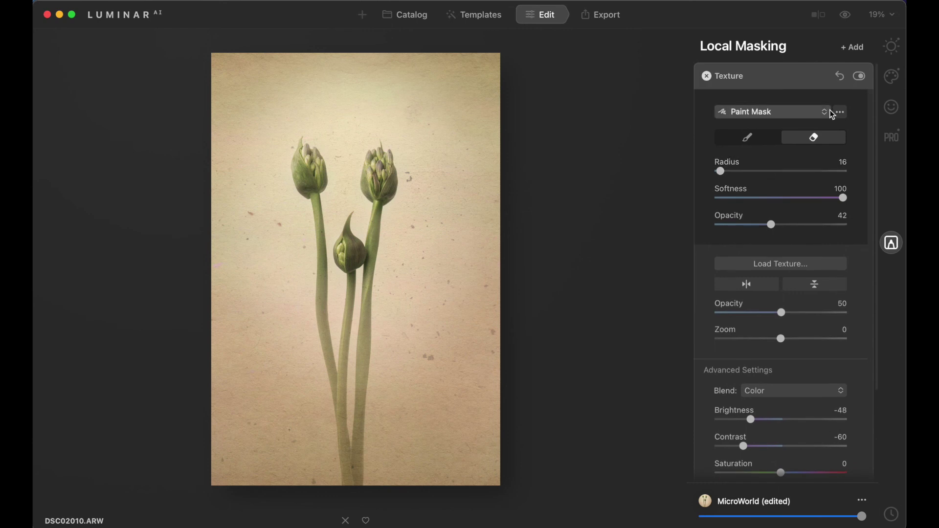
click(857, 78)
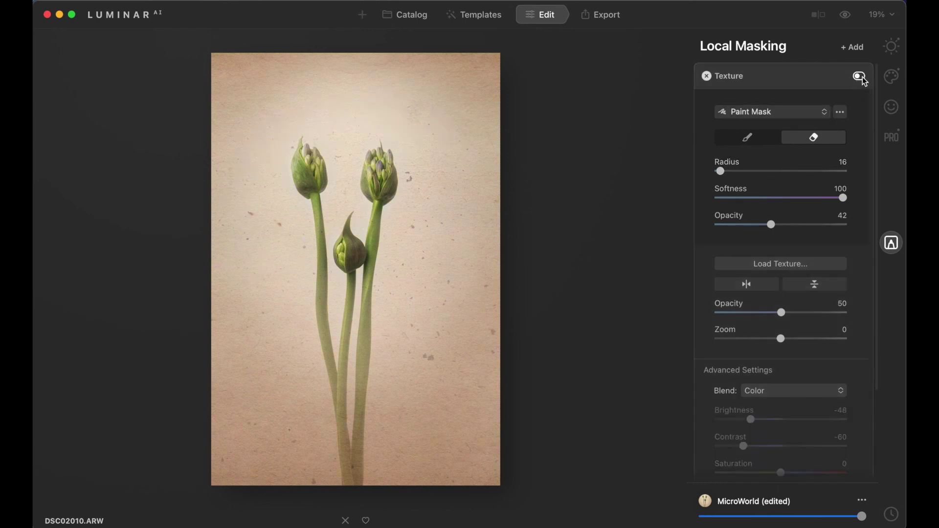
click(862, 79)
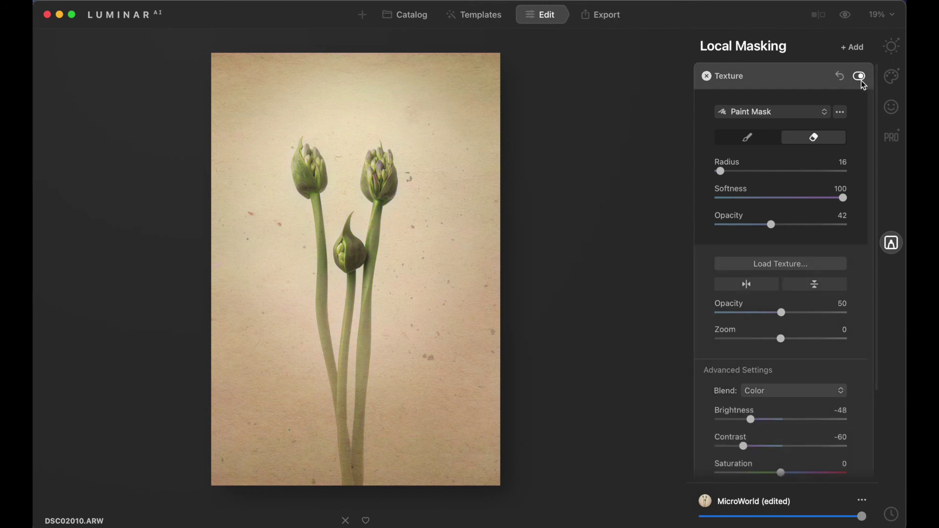
Step: In Composition AI, pull the top crop edge inward for a tighter 4682 × 7020 crop
click(771, 78)
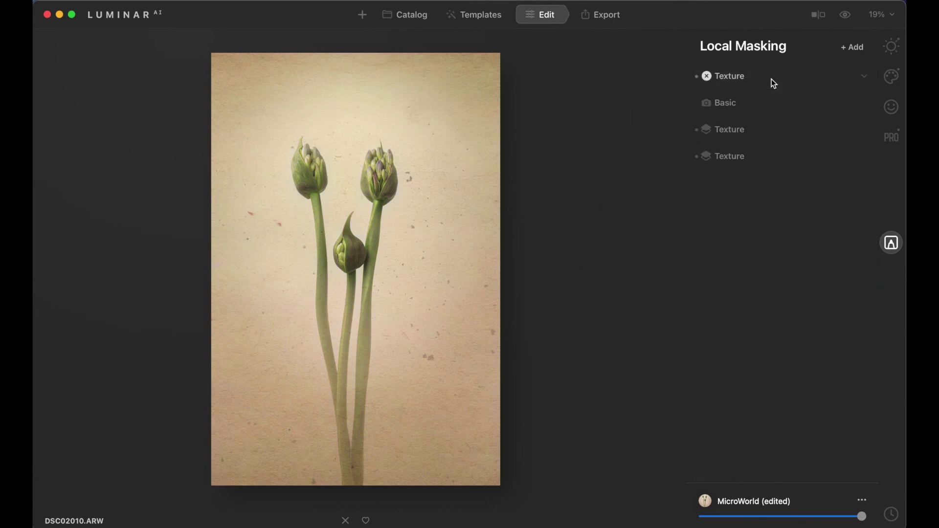
click(892, 49)
click(741, 77)
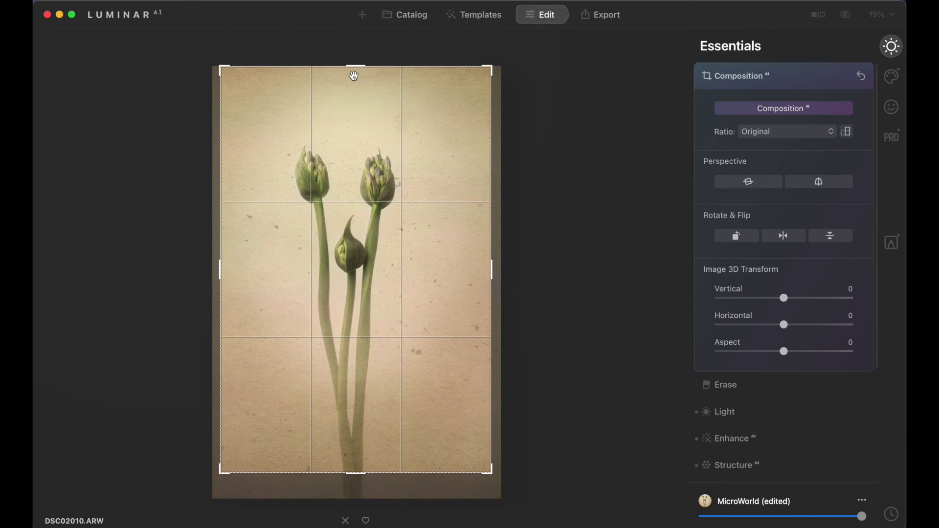
drag(355, 74, 351, 79)
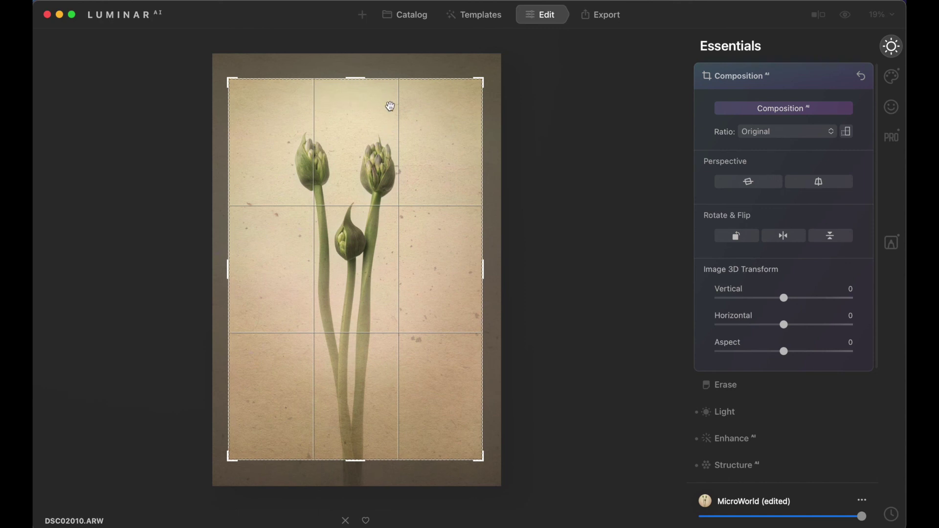
click(812, 81)
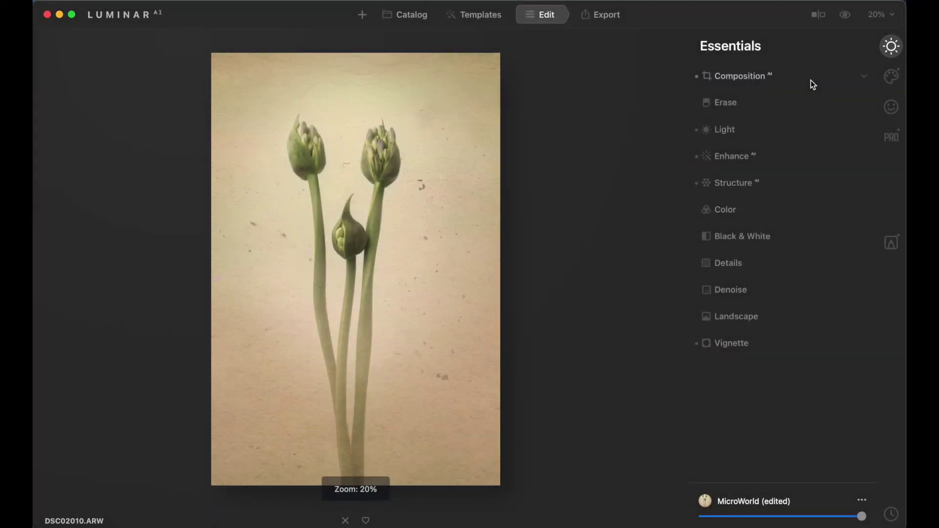
Step: Raise Details' Small Details to 33, judging the sharpening at 100% zoom
click(728, 265)
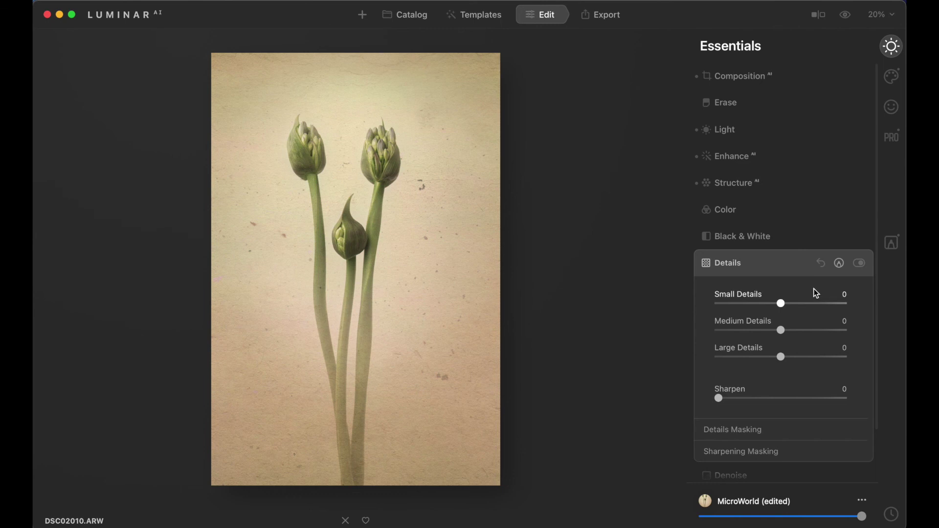
click(389, 162)
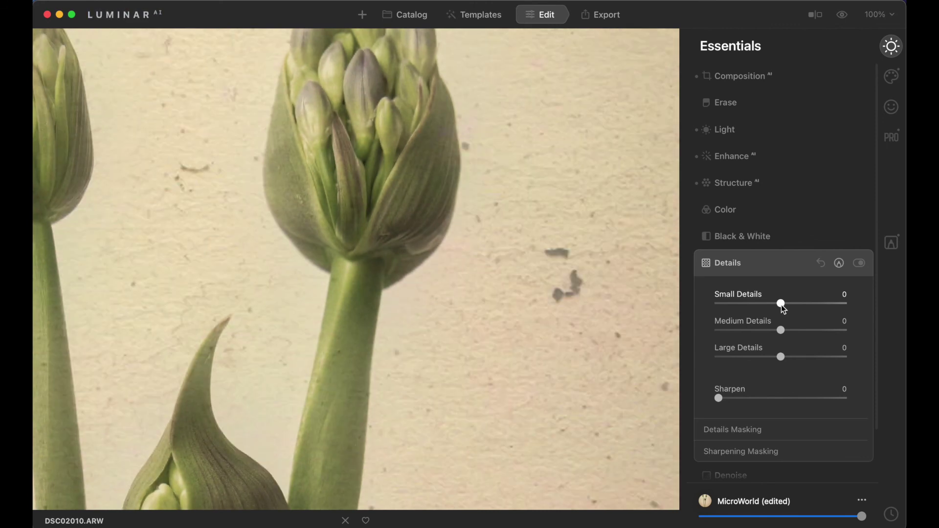
drag(781, 305, 806, 309)
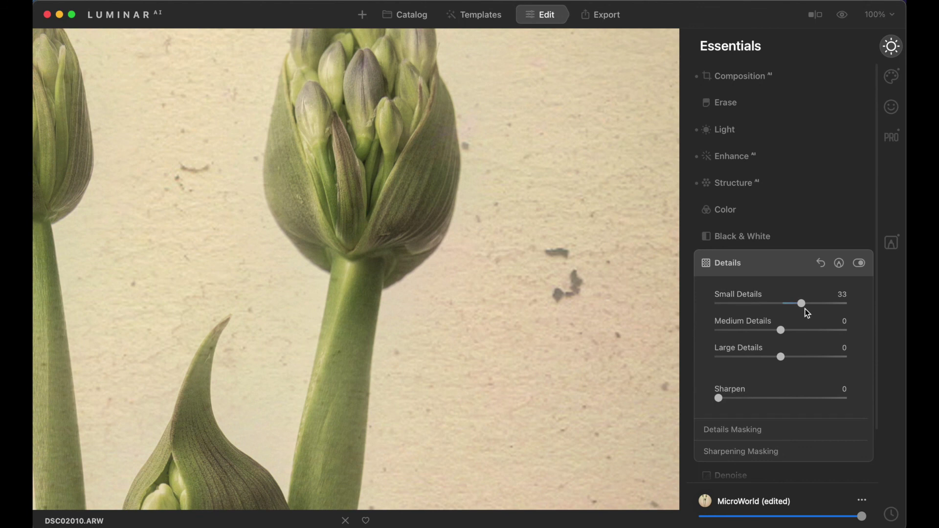
key(super+0)
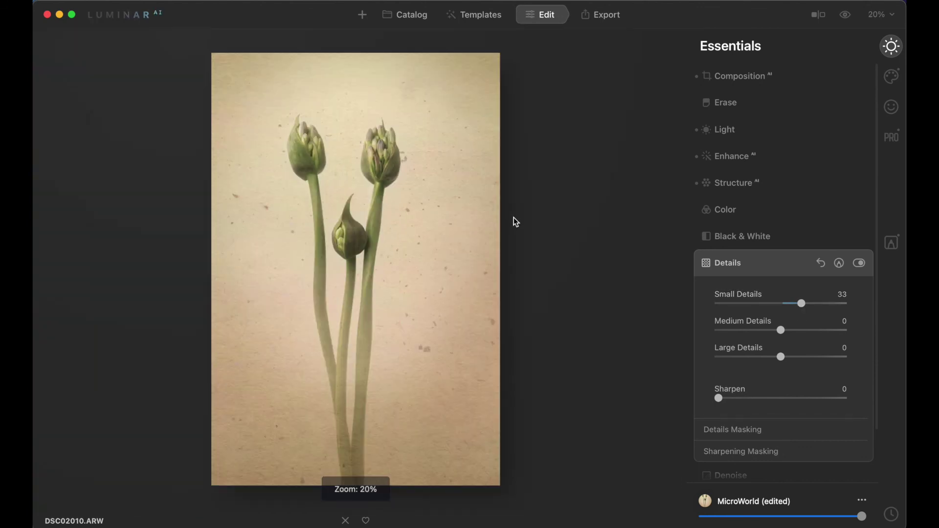
click(785, 270)
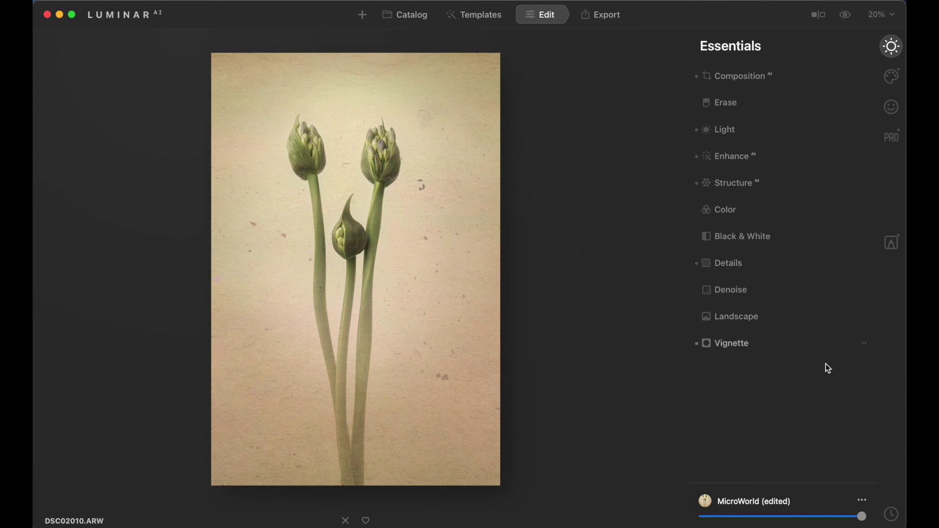
mouse_move(863, 521)
mouse_down()
mouse_move(834, 525)
mouse_move(864, 517)
mouse_up()
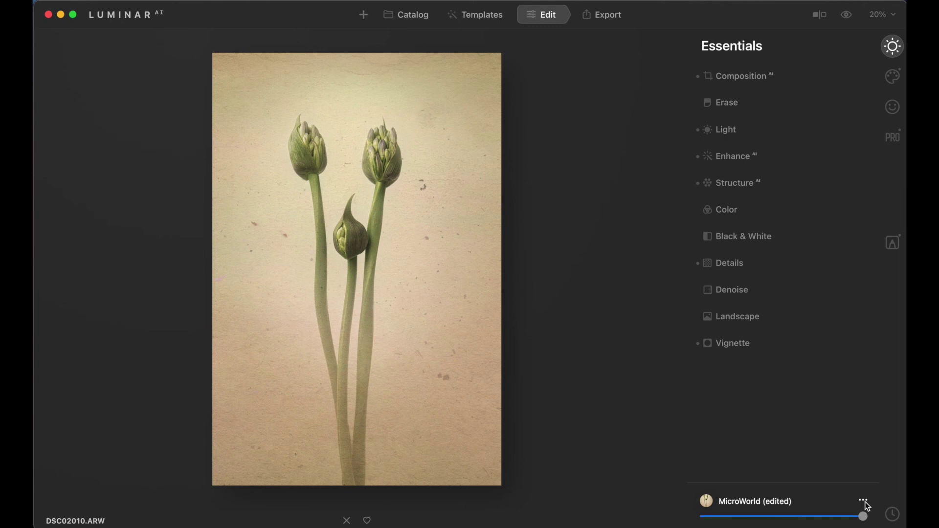
Step: Save the current edits as a template and locate it under My Collection's User Templates
click(863, 500)
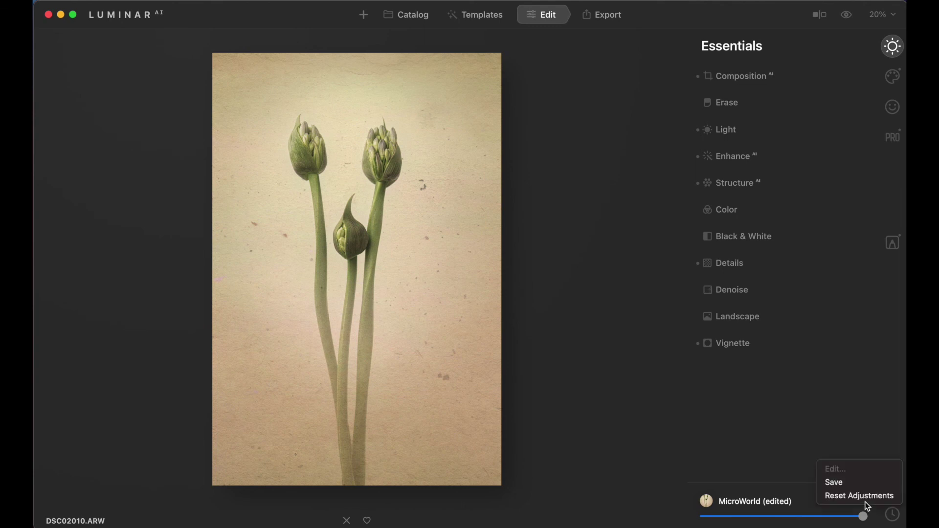
click(840, 484)
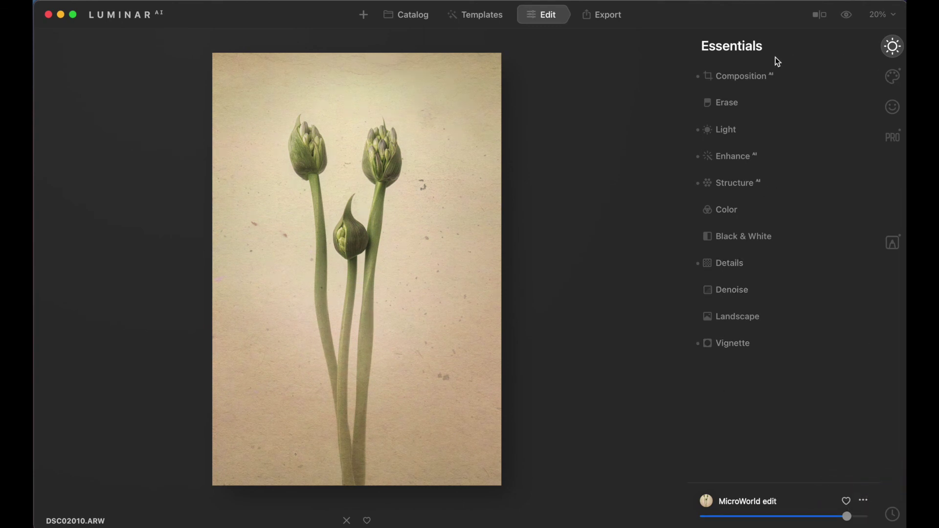
click(495, 18)
click(892, 72)
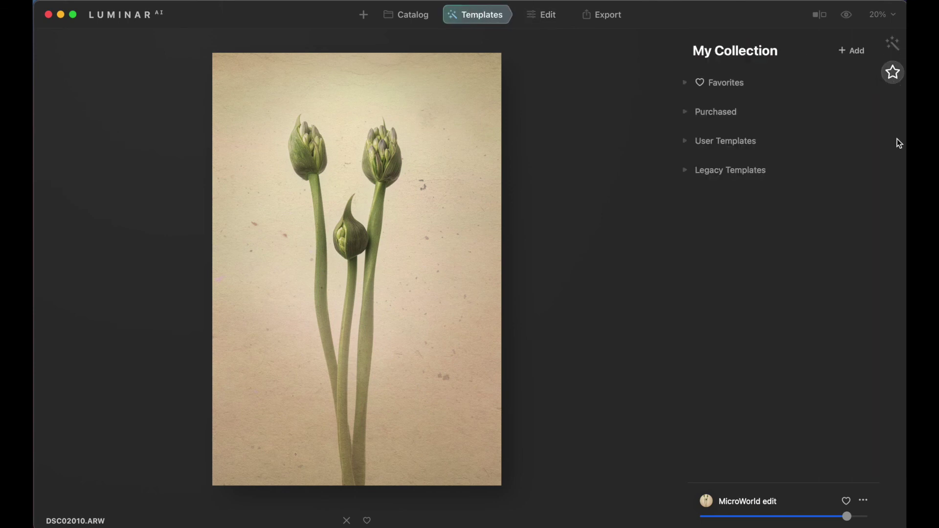
click(687, 142)
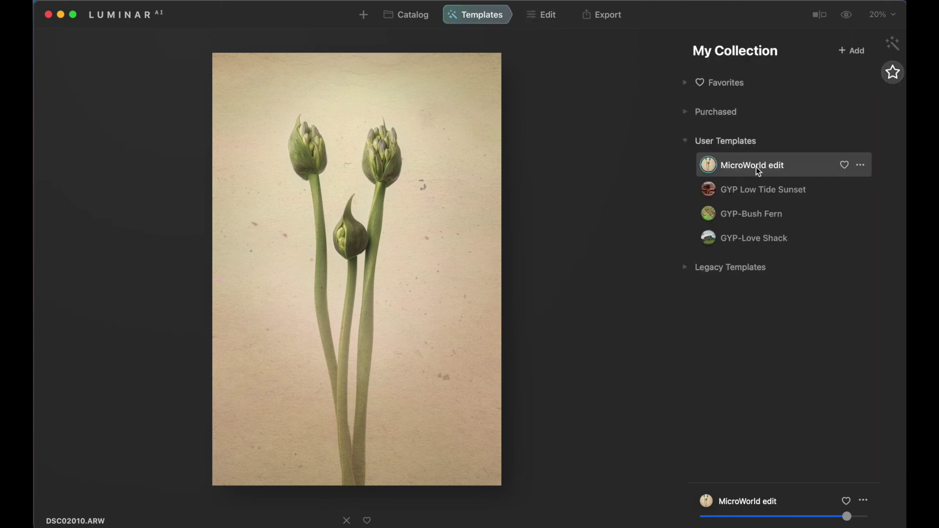
Step: Rename the 'MicroWorld edit' template to 'GYP Agapanthus'
click(860, 166)
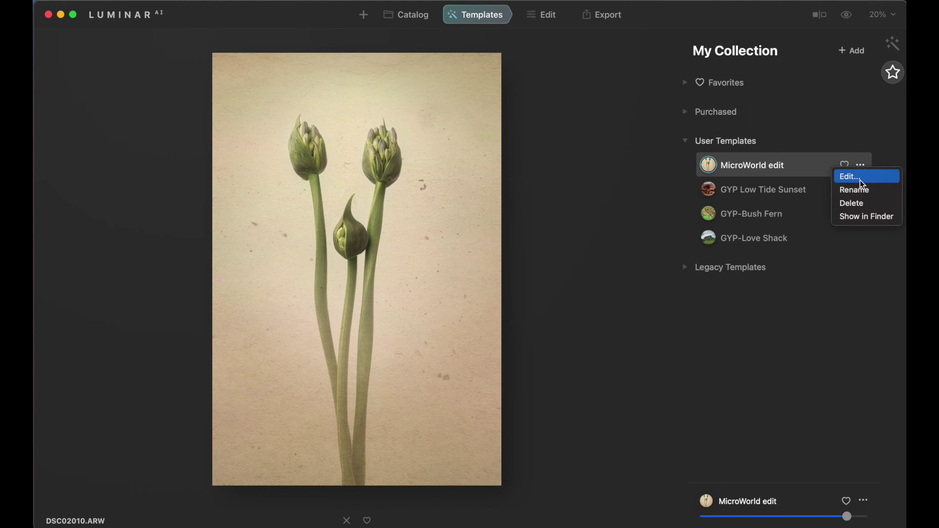
click(859, 190)
text(GYP agapanthus)
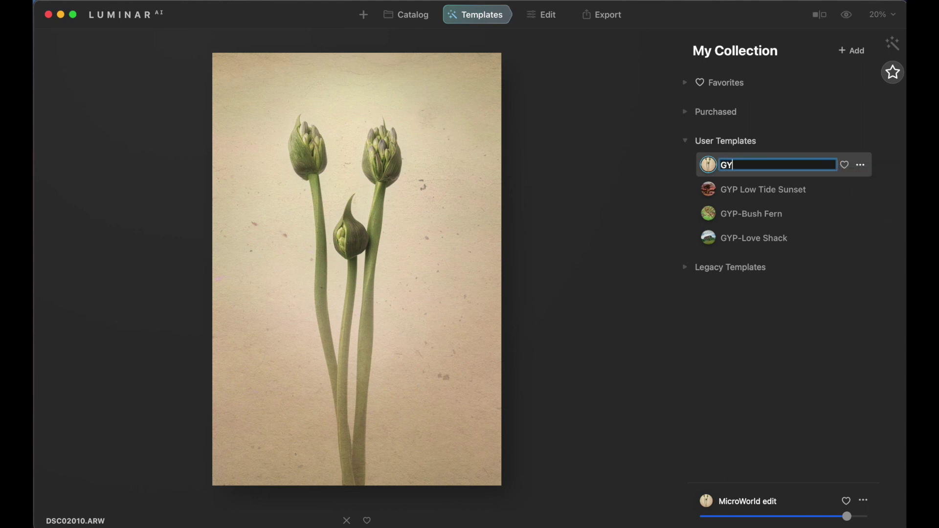
click(746, 165)
key(BackSpace)
text(Agapanthus)
click(675, 167)
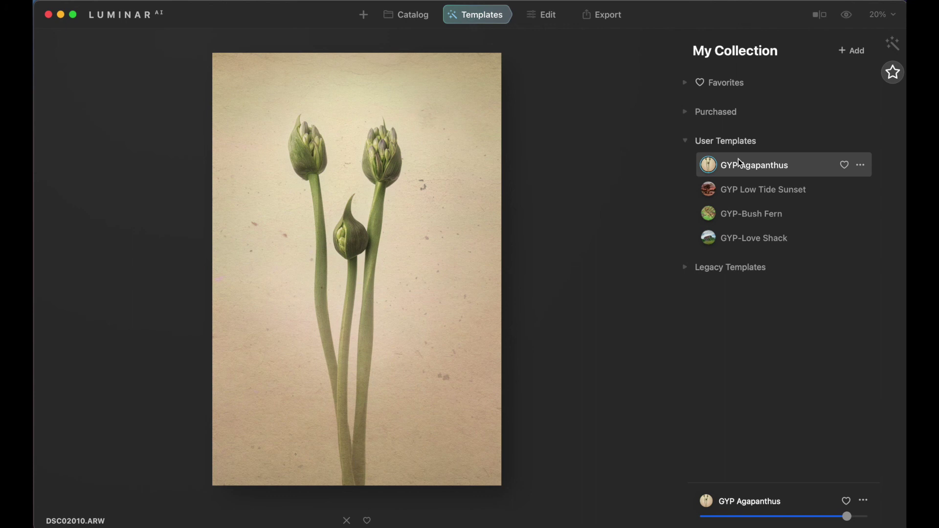
Step: Go back to the Catalog showing the Agapanthus folder's 15 photos
click(410, 19)
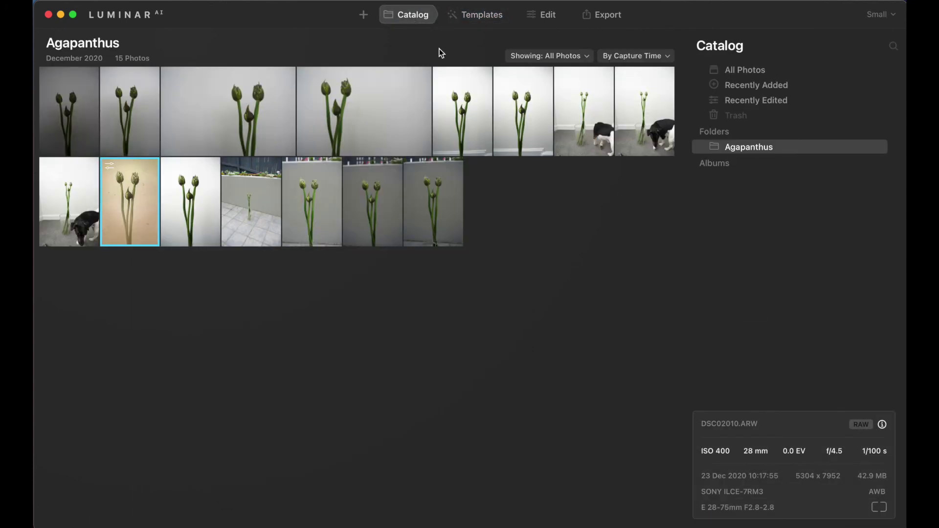